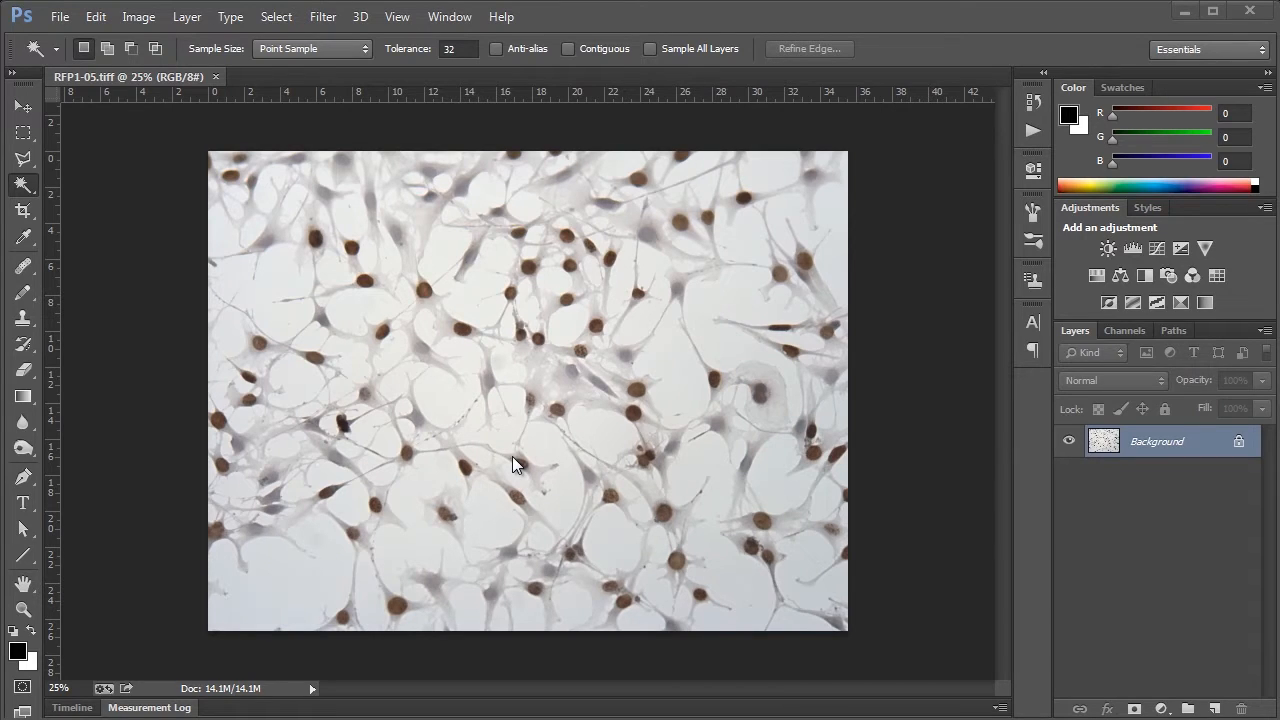
# - Mark five brown-stained nuclei in the lower middle of the micrograph with black dots using the Pencil tool
pyautogui.click(24, 294)
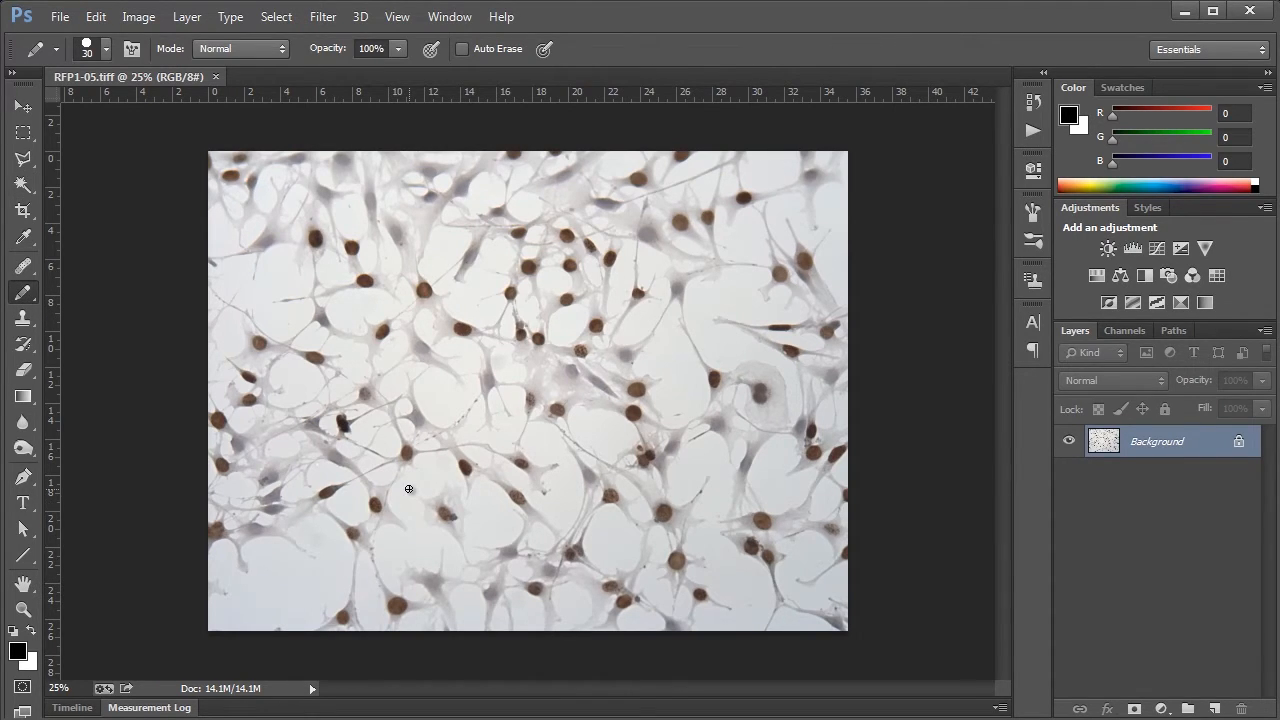
pyautogui.click(375, 504)
pyautogui.click(410, 452)
pyautogui.click(460, 460)
pyautogui.click(505, 493)
pyautogui.click(443, 521)
# - Undo the five pencil marks on the nuclei
pyautogui.hotkey('ctrl', 'alt', 'z')
pyautogui.hotkey('ctrl', 'alt', 'z')
pyautogui.hotkey('ctrl', 'alt', 'z')
pyautogui.hotkey('ctrl', 'alt', 'z')
pyautogui.hotkey('ctrl', 'alt', 'z')
# - Compare the separate Red, Green and Blue channels for contrast between stained nuclei and background, ending on the Red channel
pyautogui.click(1125, 335)
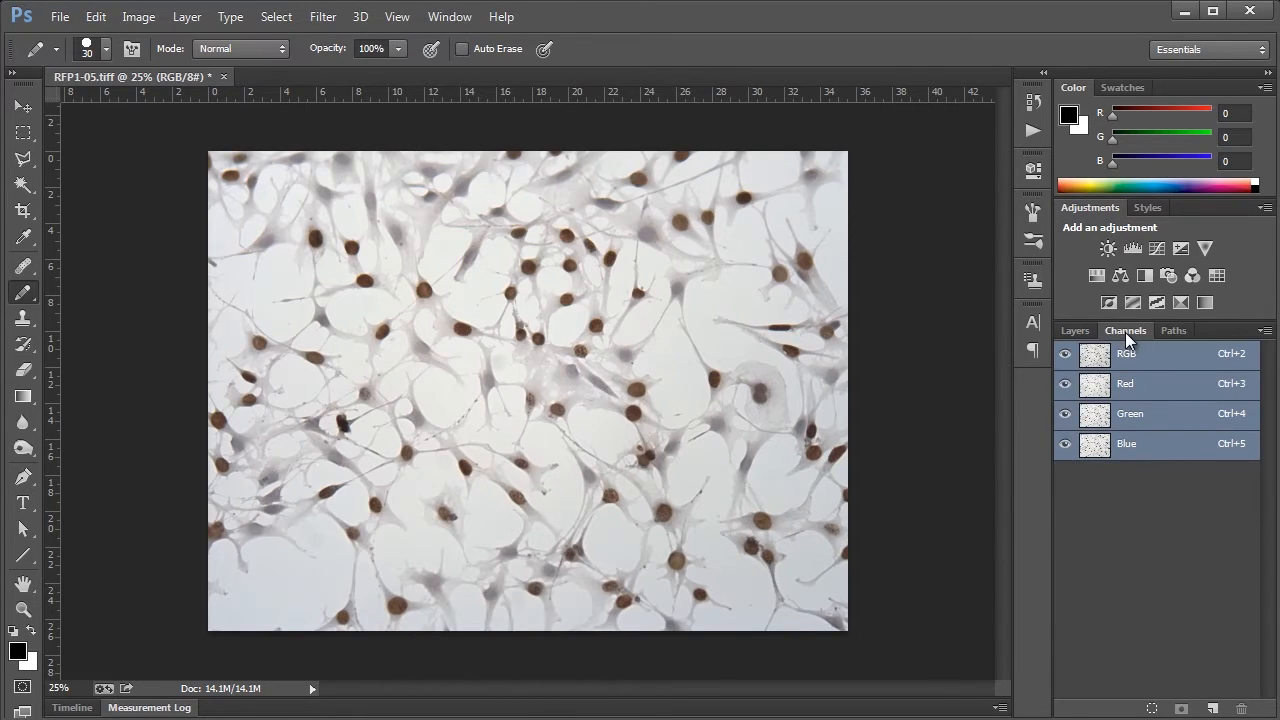
pyautogui.click(1149, 389)
pyautogui.click(1152, 422)
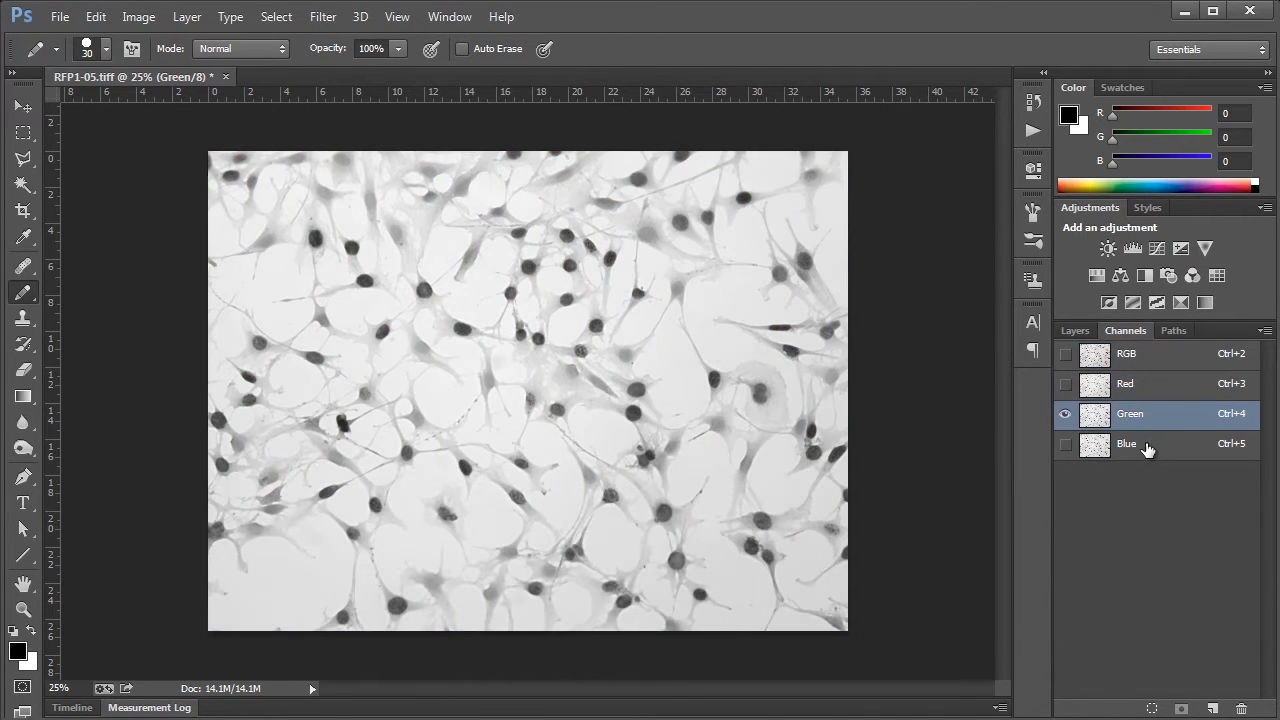
pyautogui.click(1153, 442)
pyautogui.click(1160, 403)
pyautogui.click(1153, 424)
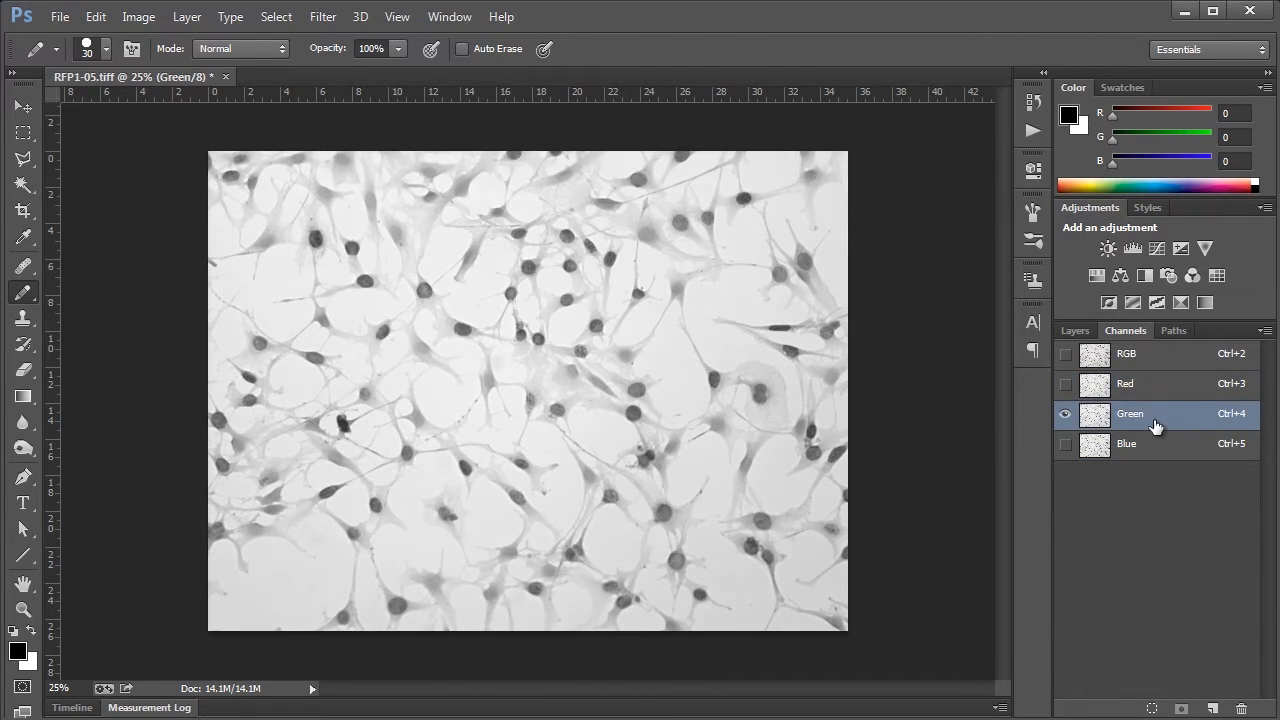
pyautogui.click(1145, 452)
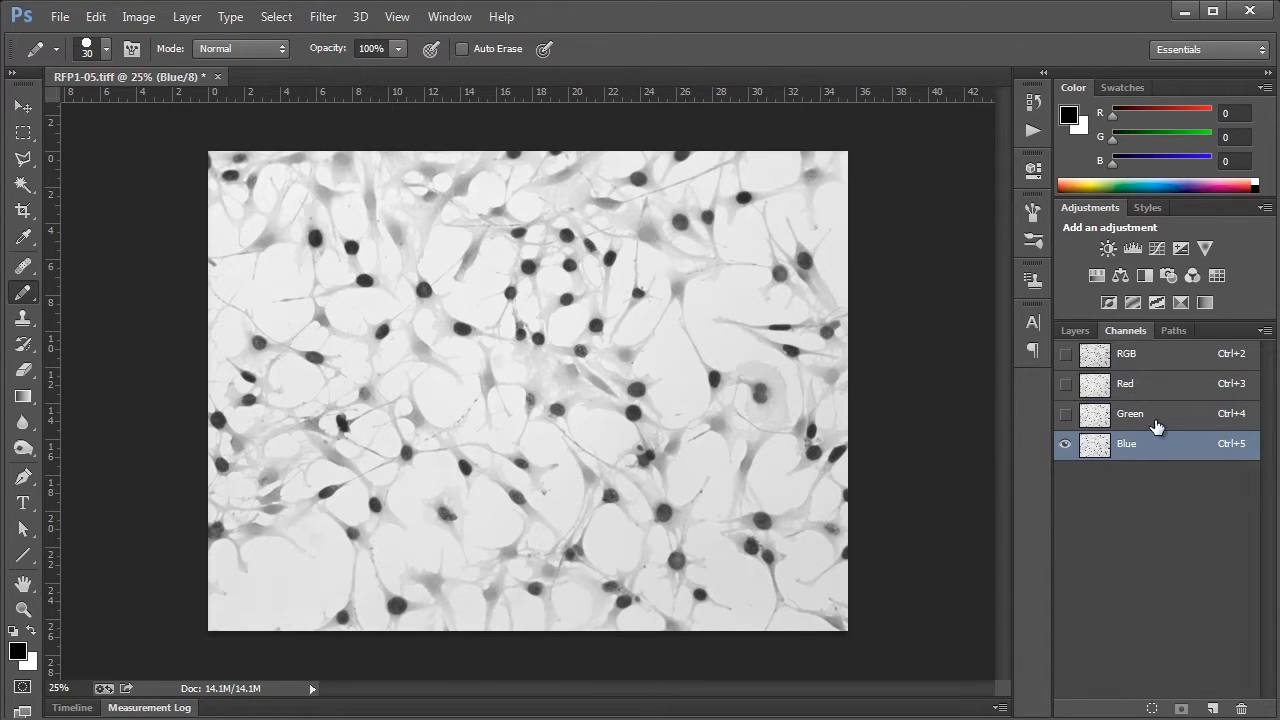
pyautogui.click(1160, 418)
pyautogui.click(1162, 392)
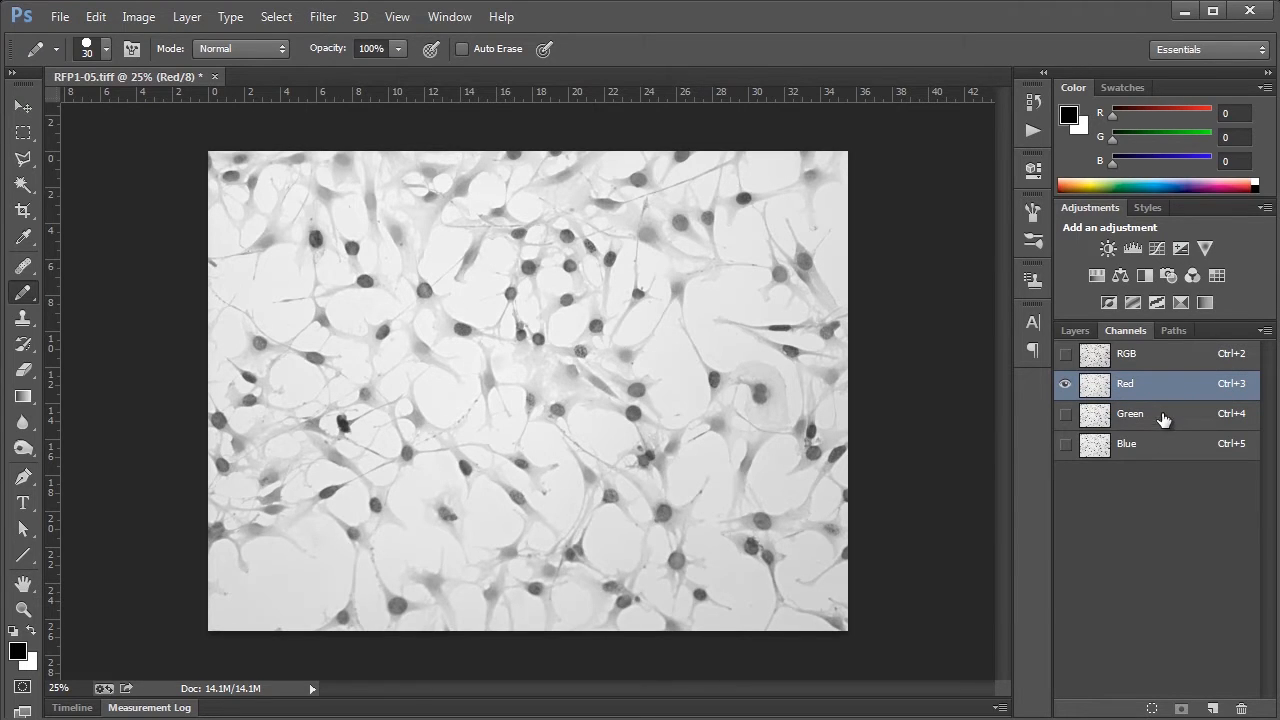
pyautogui.click(1162, 420)
pyautogui.click(1157, 443)
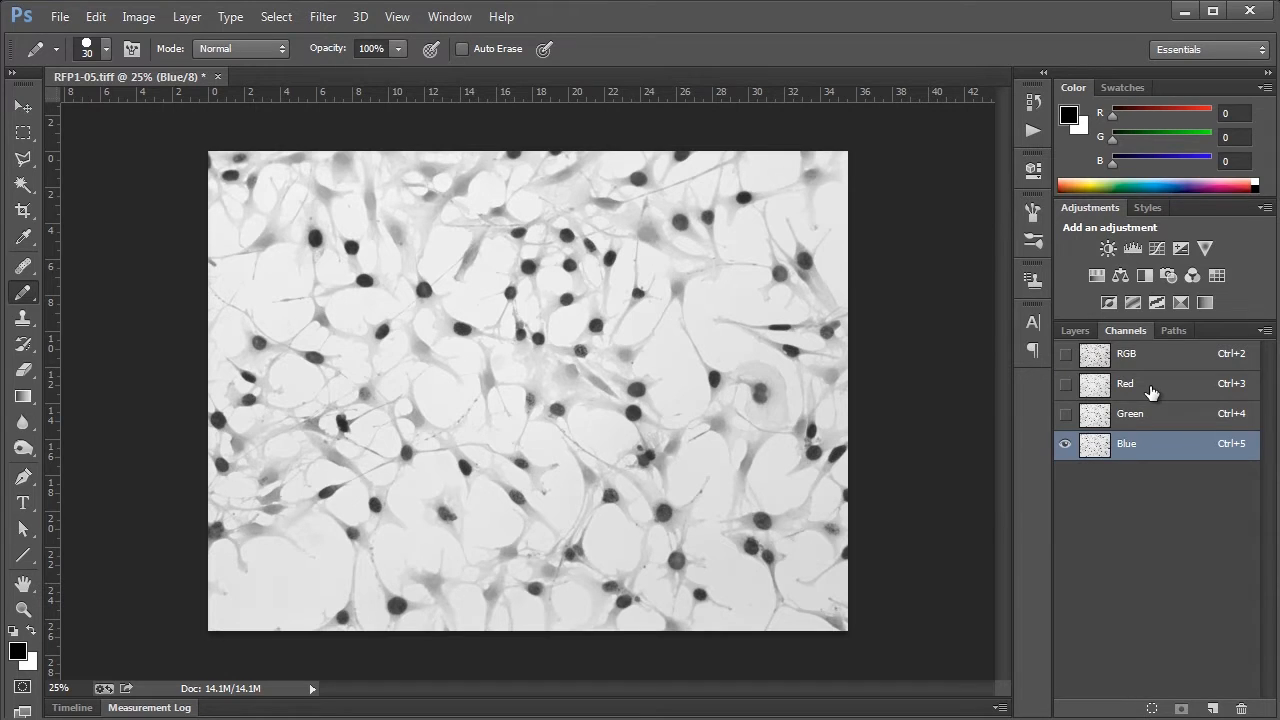
pyautogui.click(1152, 394)
pyautogui.click(1142, 446)
pyautogui.click(1156, 389)
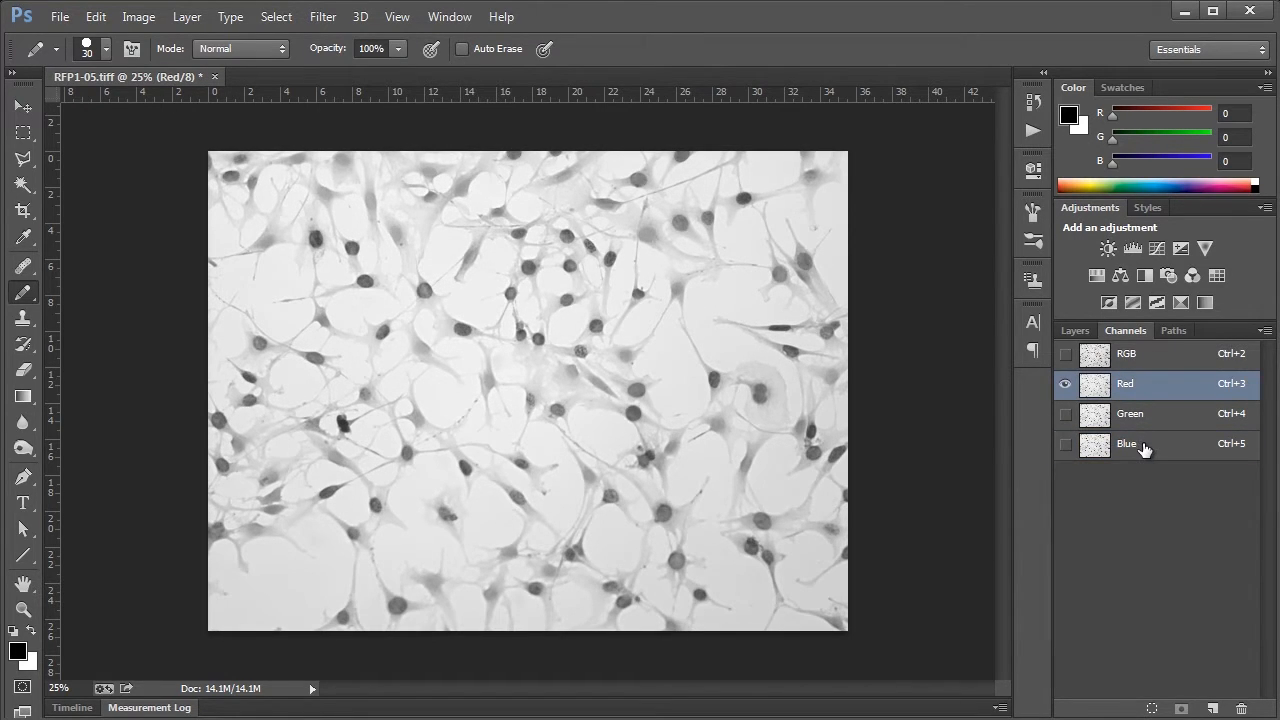
pyautogui.click(1144, 449)
pyautogui.click(1151, 419)
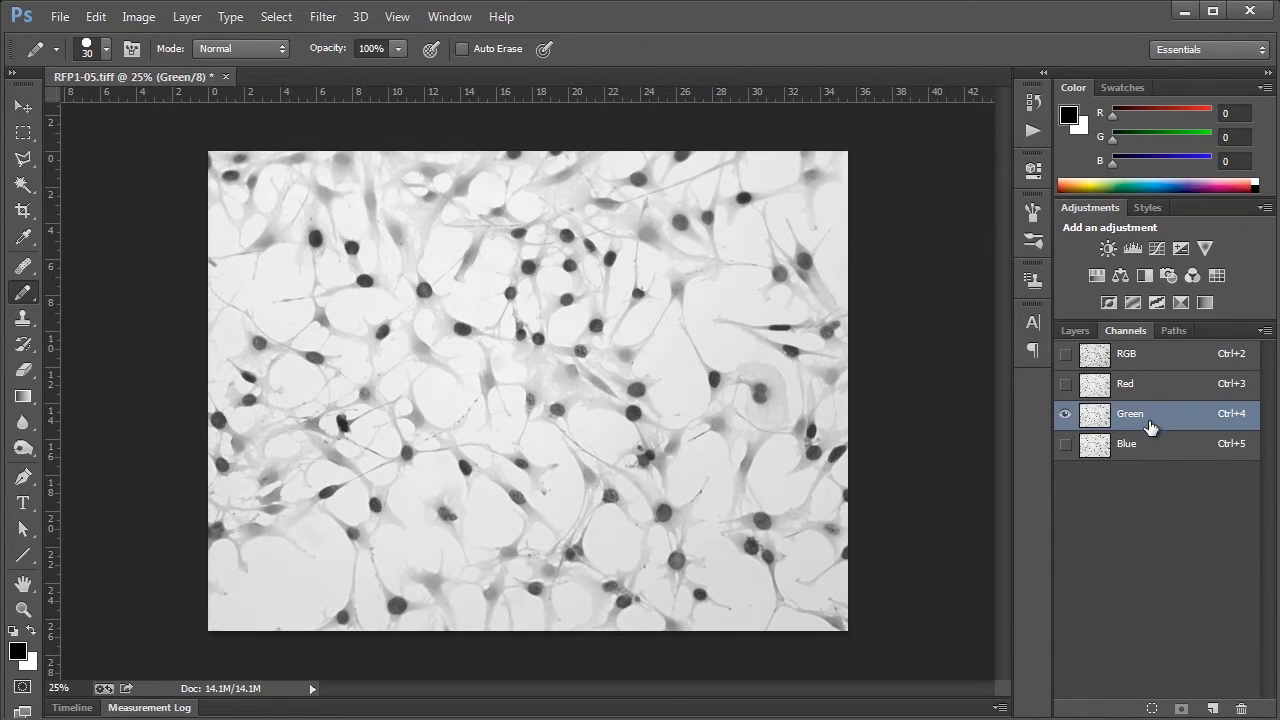
pyautogui.click(1150, 440)
pyautogui.click(1140, 389)
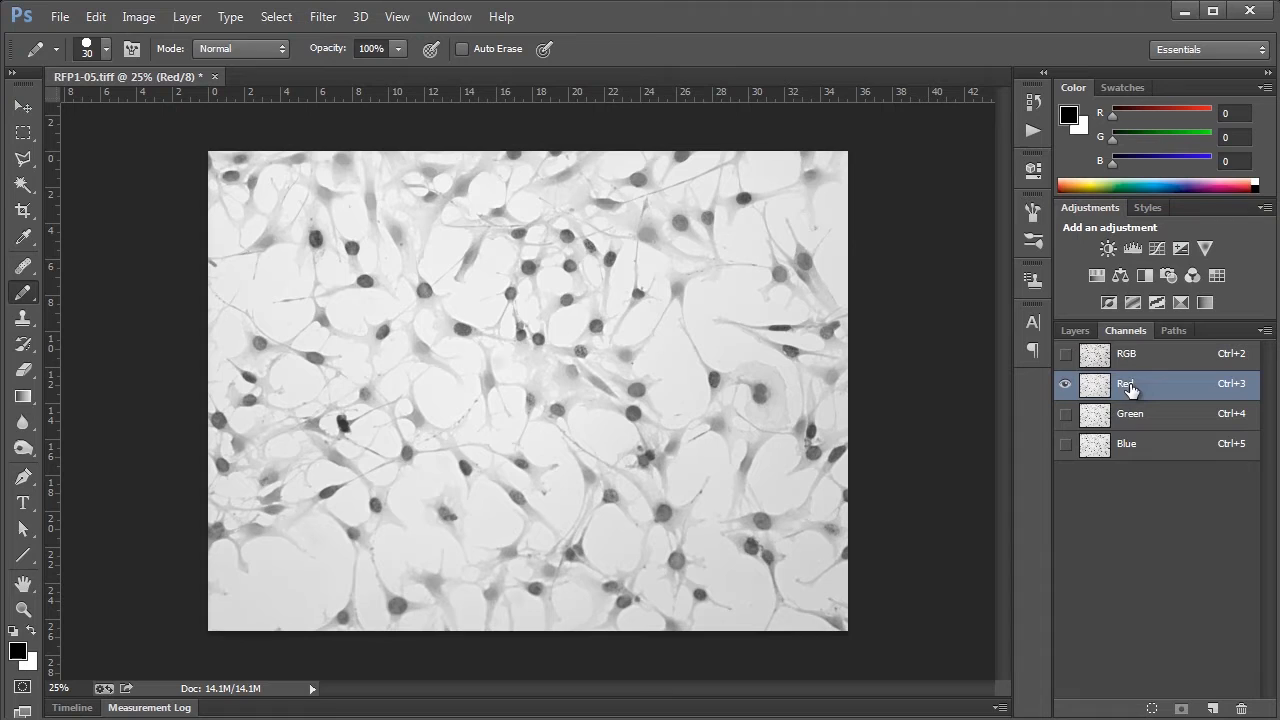
# - Set up a Calculations operation with the Background's Red channel as Source 1 and its Blue channel as Source 2
pyautogui.click(139, 22)
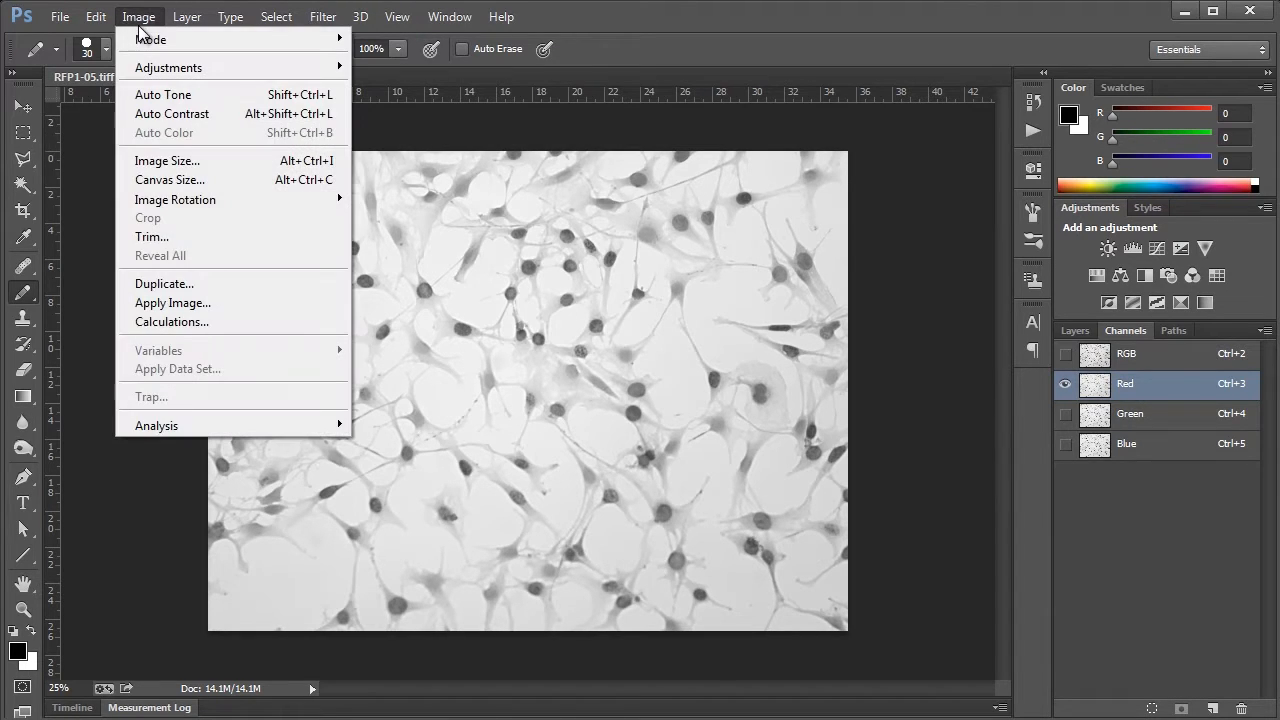
pyautogui.click(234, 322)
pyautogui.moveTo(1080, 279); pyautogui.dragTo(798, 244)
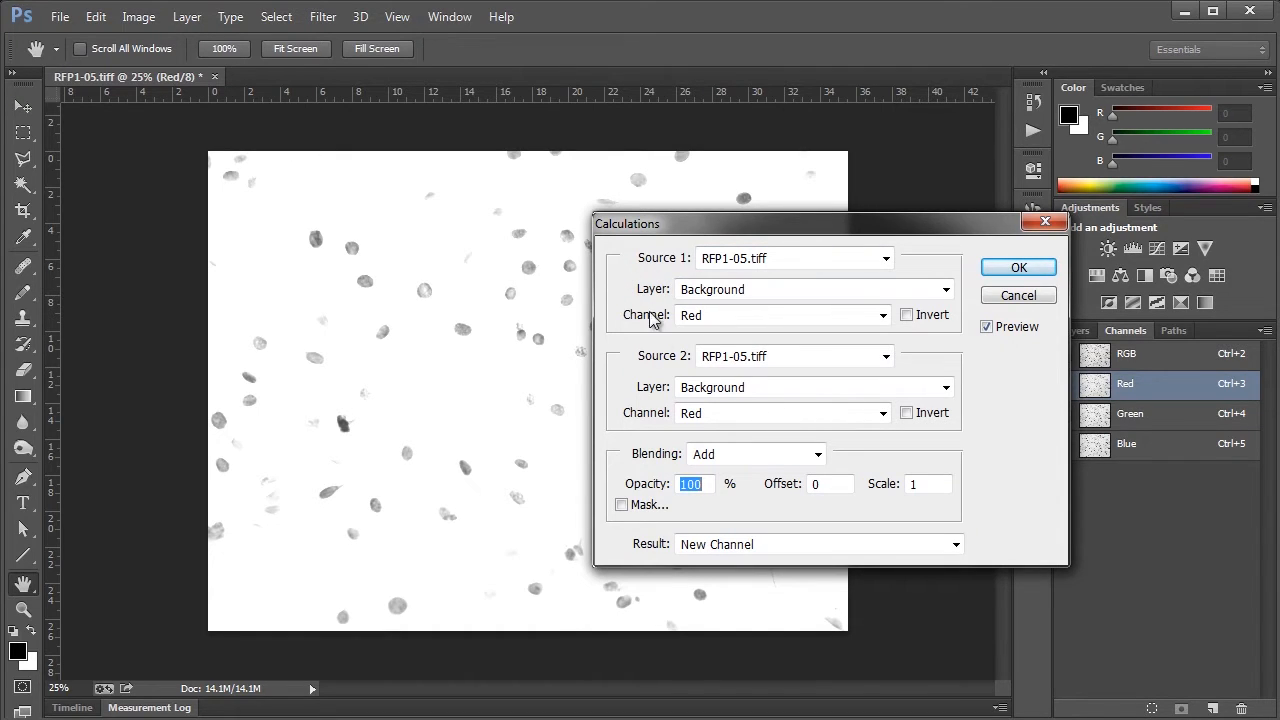
pyautogui.click(708, 316)
pyautogui.click(712, 318)
pyautogui.click(690, 414)
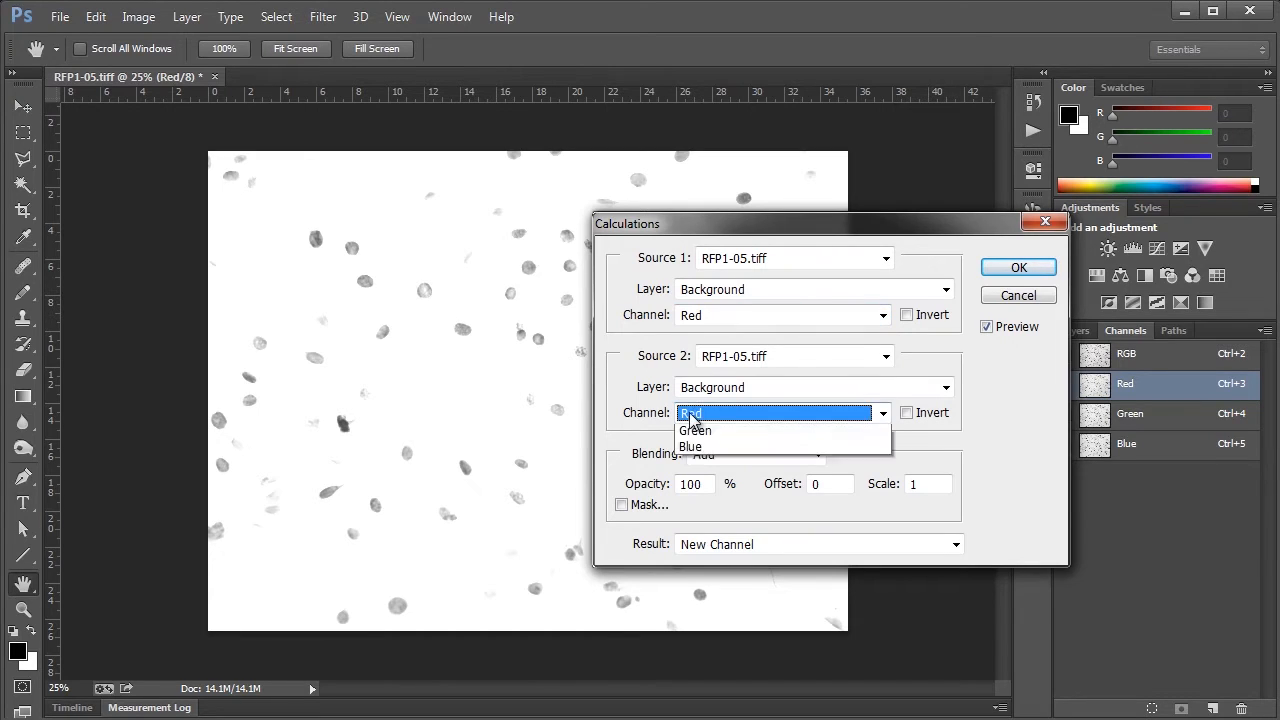
pyautogui.click(690, 487)
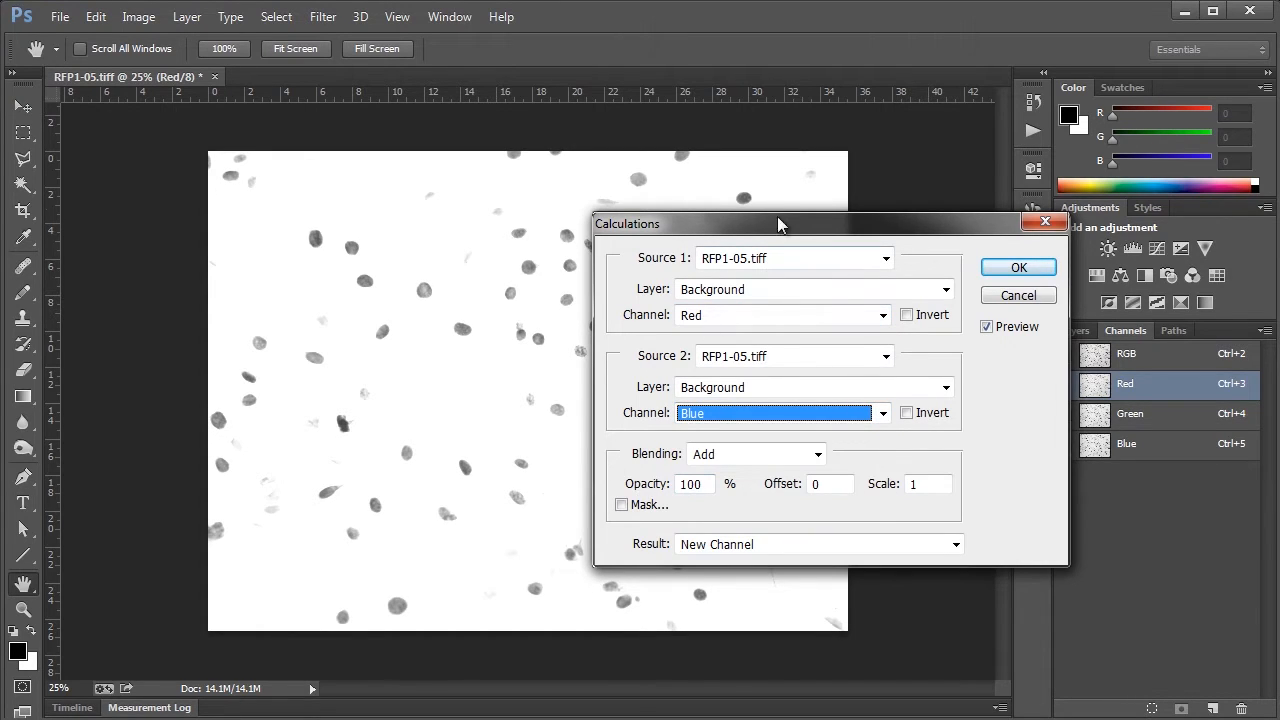
pyautogui.moveTo(783, 225); pyautogui.dragTo(792, 44)
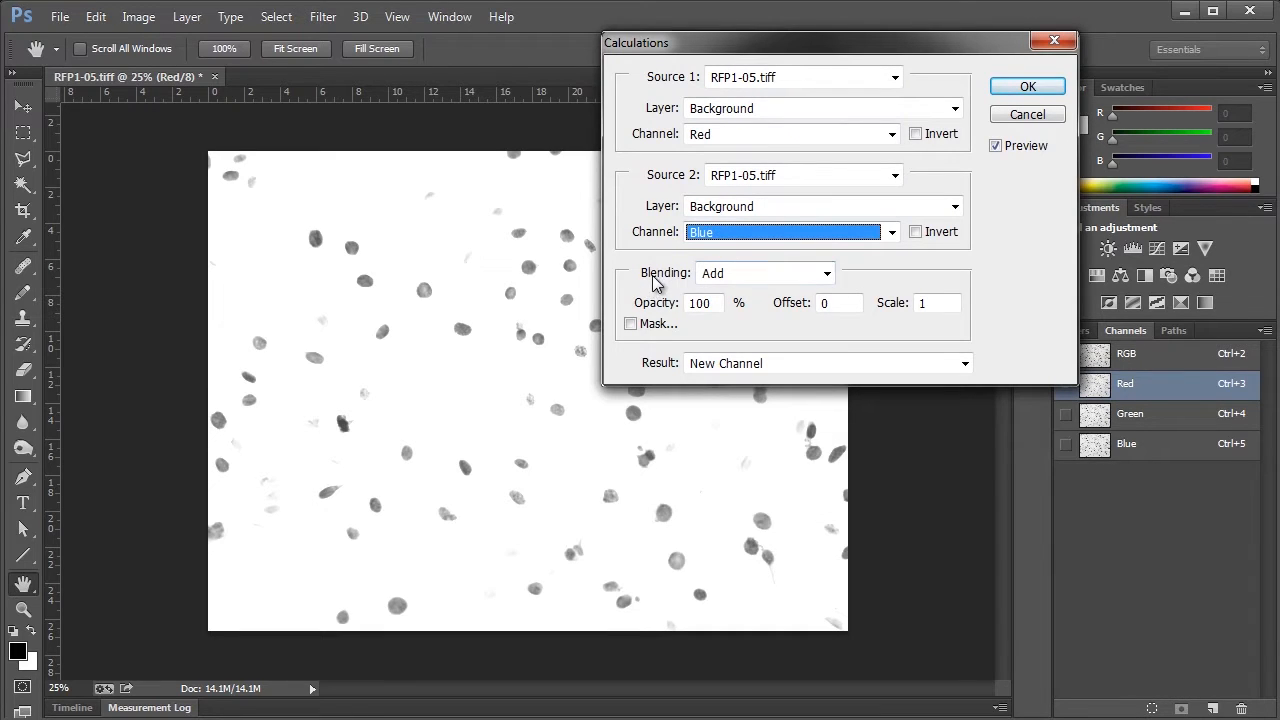
# - Choose Add as the blending mode for combining the two source channels
pyautogui.click(799, 277)
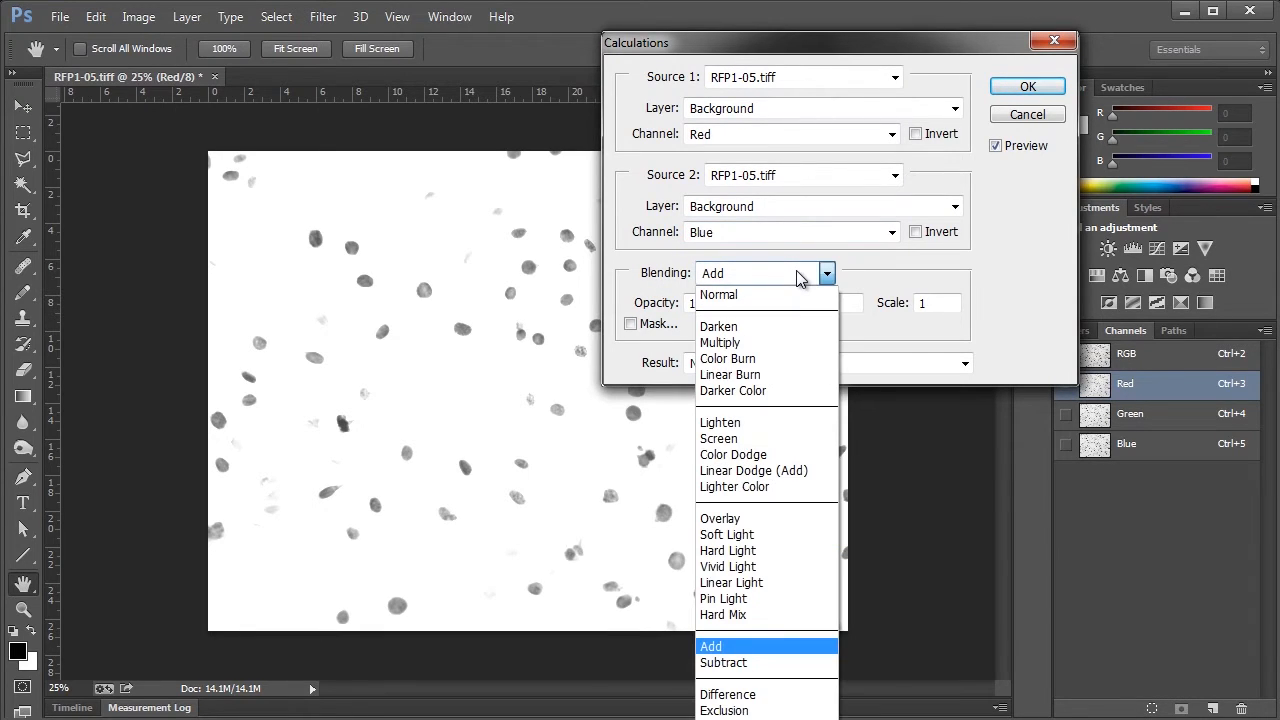
pyautogui.click(799, 277)
pyautogui.moveTo(813, 51); pyautogui.dragTo(817, 27)
pyautogui.click(812, 250)
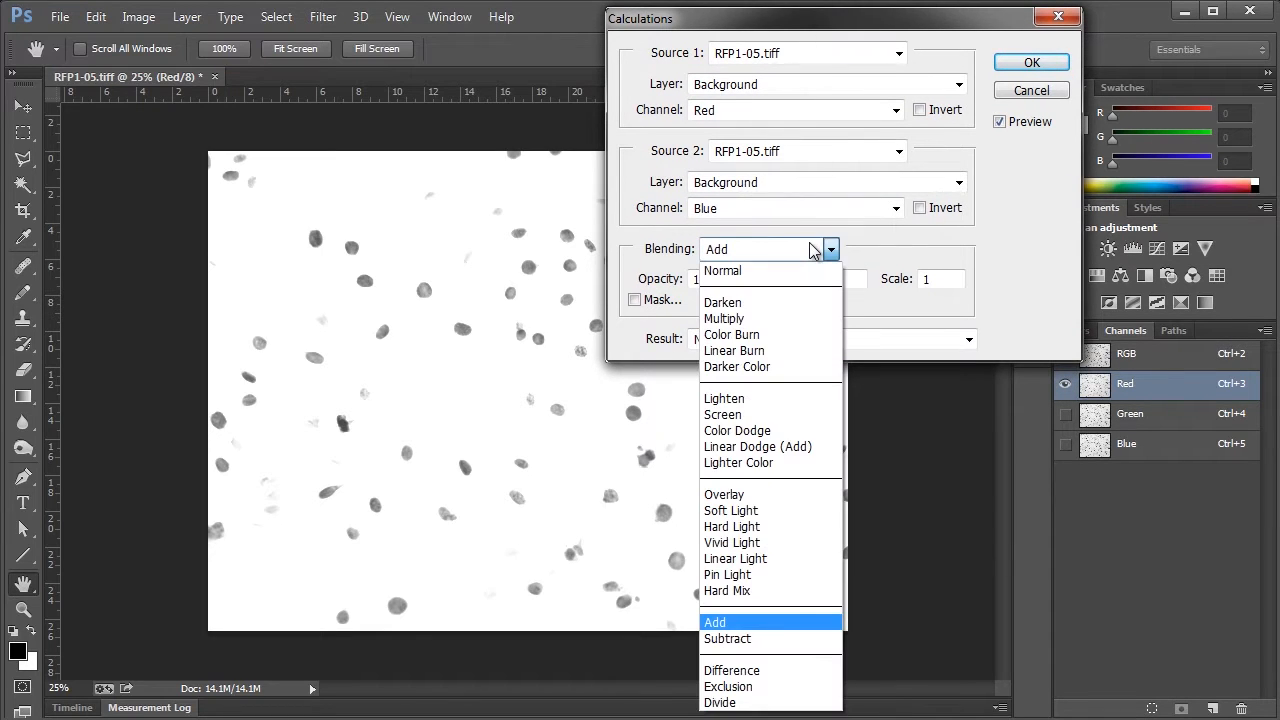
pyautogui.click(743, 623)
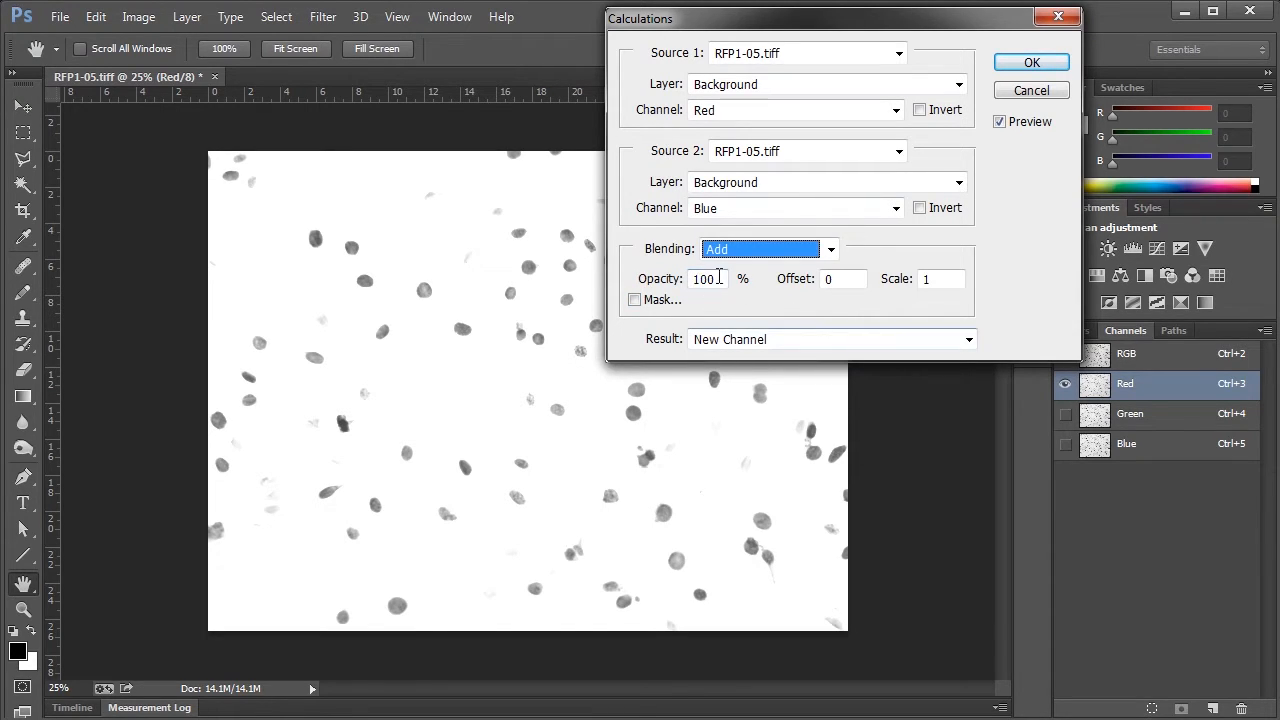
# - Preview the calculation at 0% opacity, restore it to 100% and output the result as a new channel
pyautogui.press('Tab')
pyautogui.write('0')
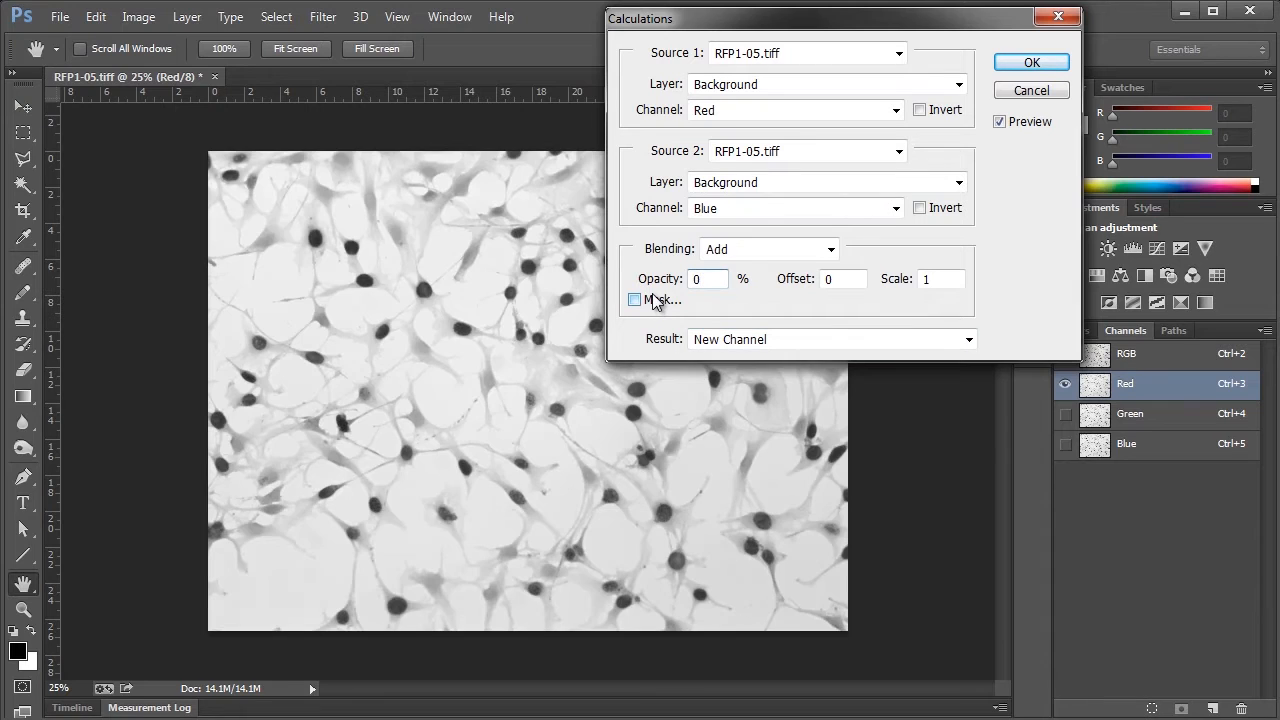
pyautogui.click(641, 283)
pyautogui.click(832, 280)
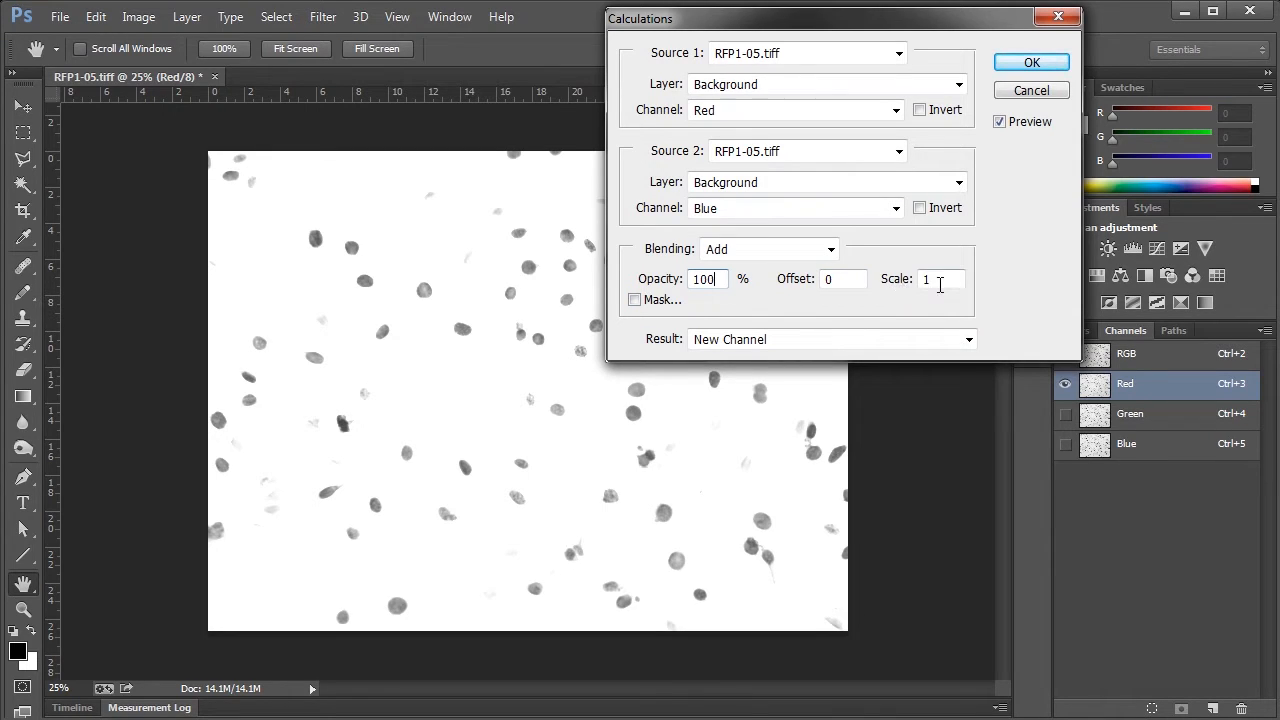
pyautogui.click(1016, 66)
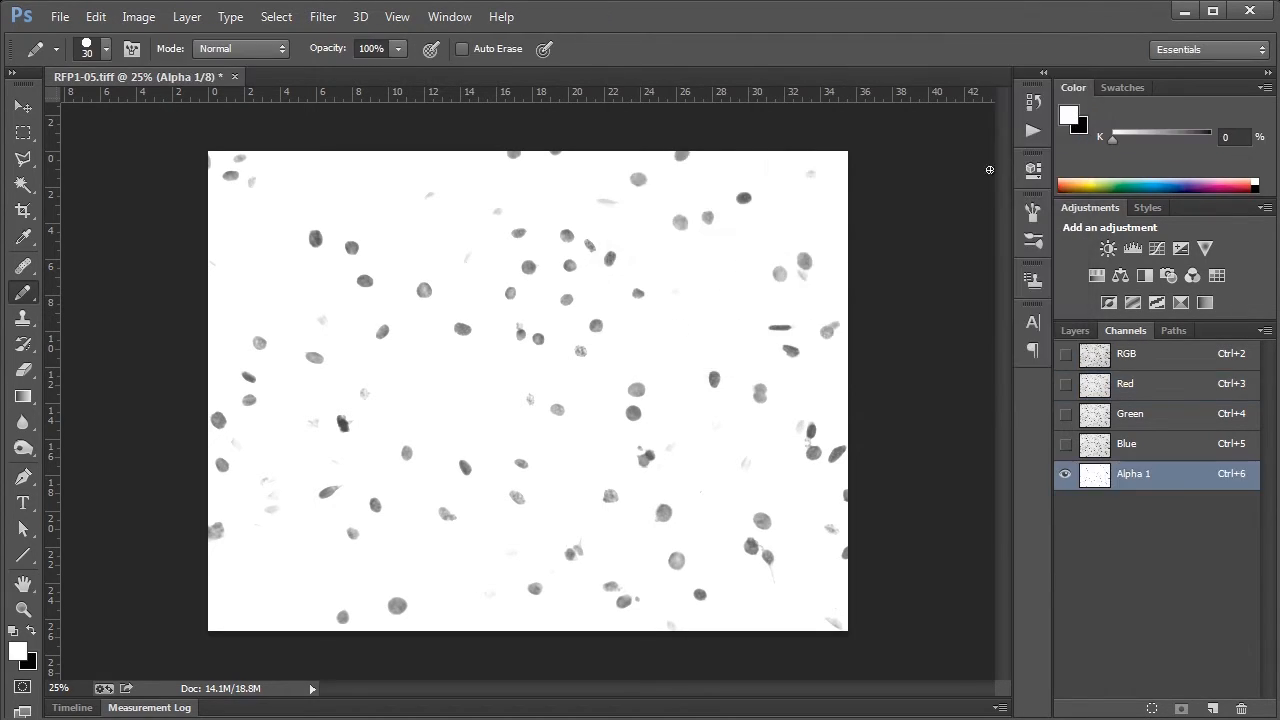
# - Rename the newly calculated alpha channel "BrdU+"
pyautogui.doubleClick(1136, 474)
pyautogui.write('Brd')
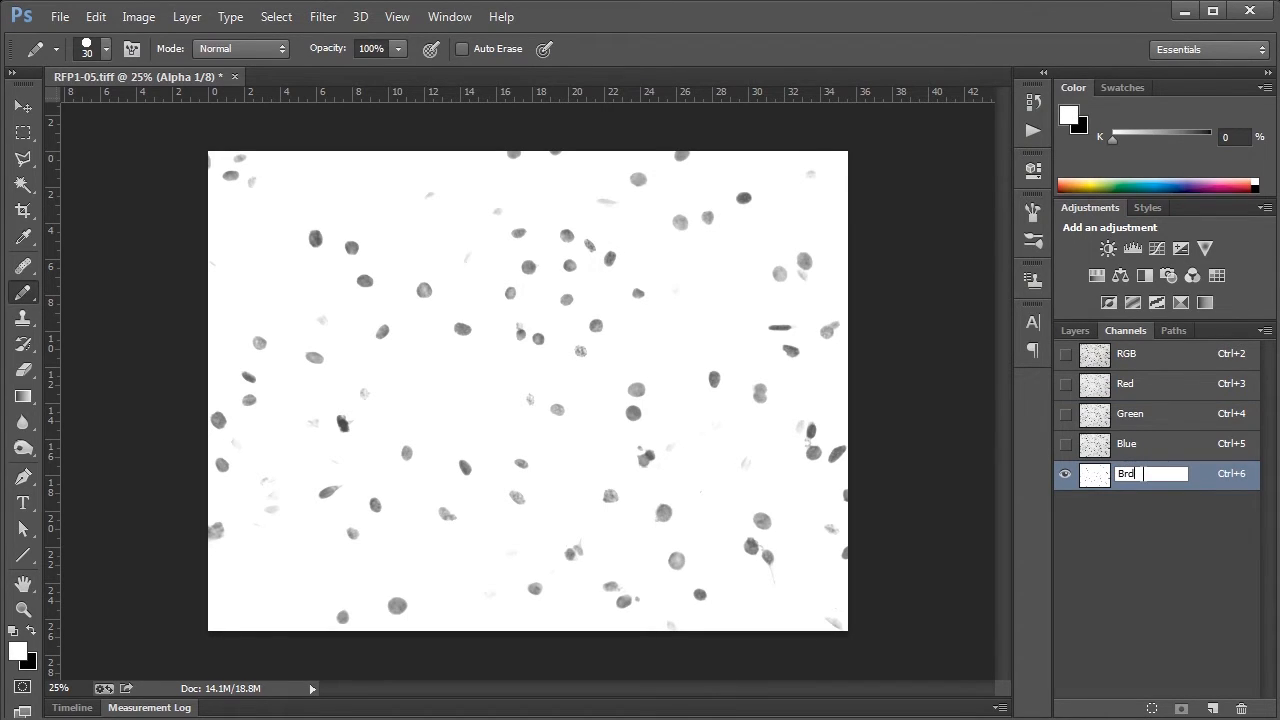
pyautogui.write('U+')
pyautogui.press('Return')
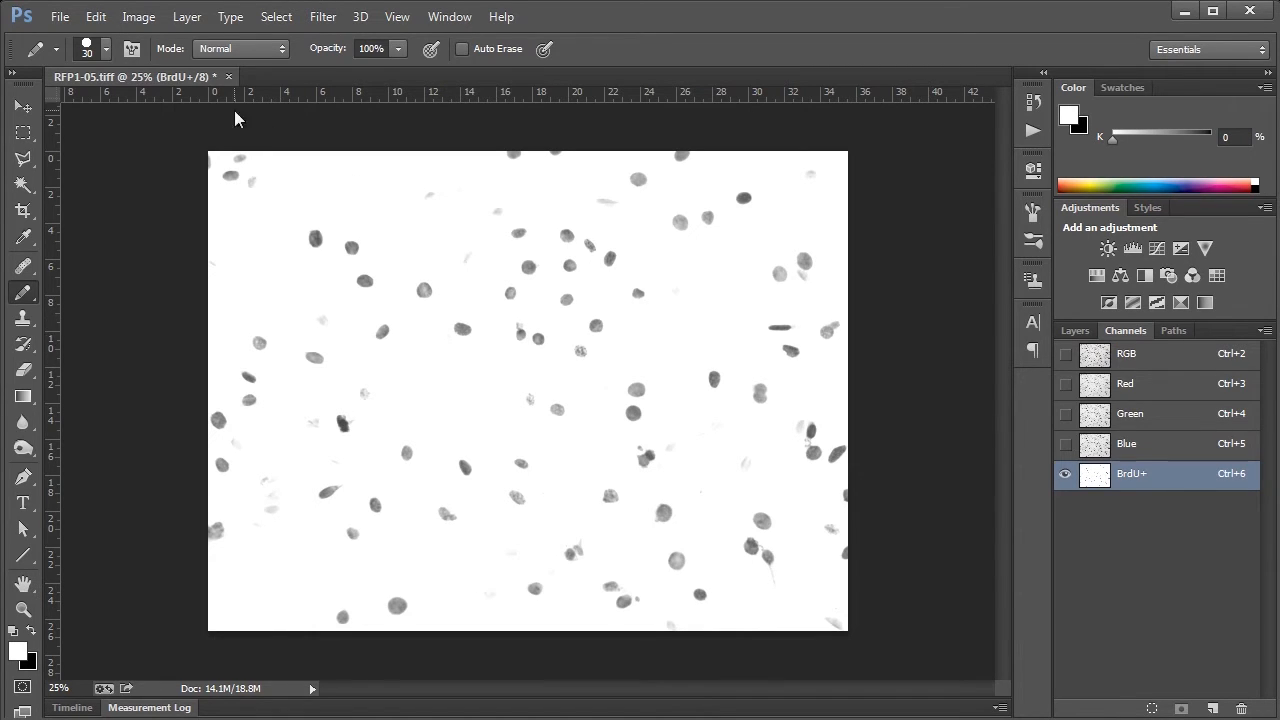
# - Apply a Threshold adjustment at level 224 to the BrdU+ channel
pyautogui.click(138, 17)
pyautogui.moveTo(175, 67)
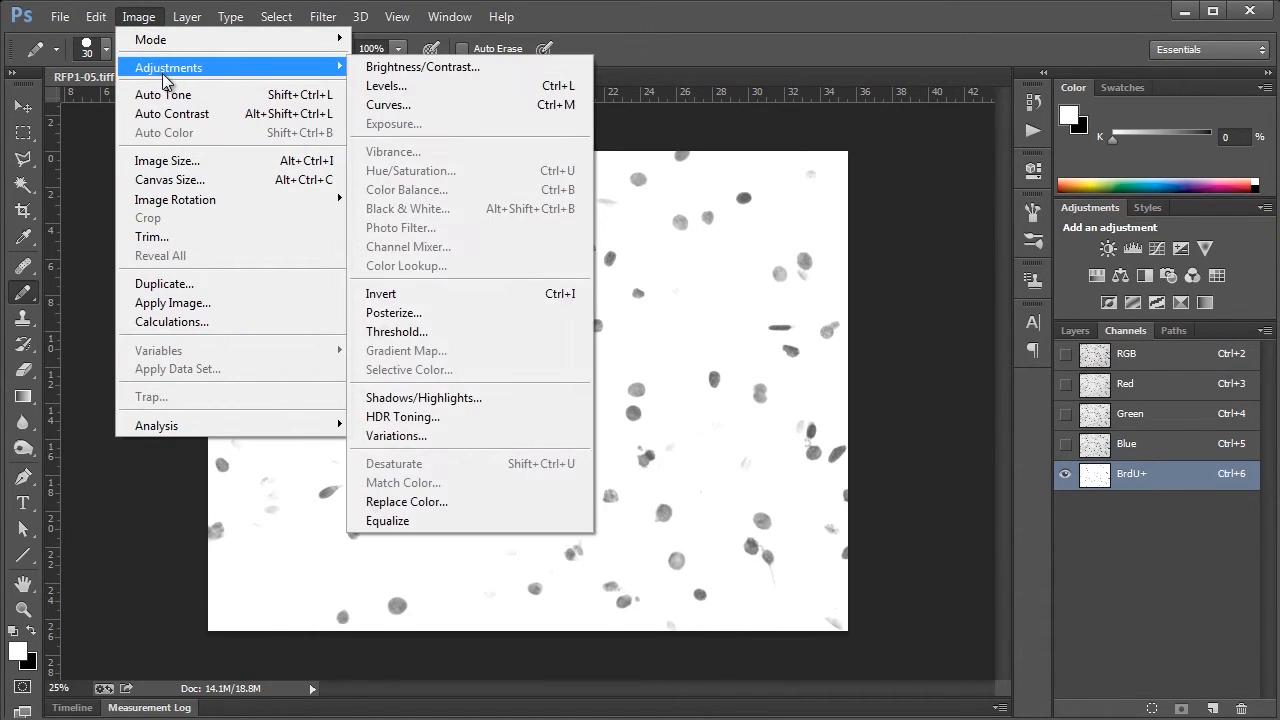
pyautogui.click(402, 333)
pyautogui.moveTo(984, 460); pyautogui.dragTo(1074, 449)
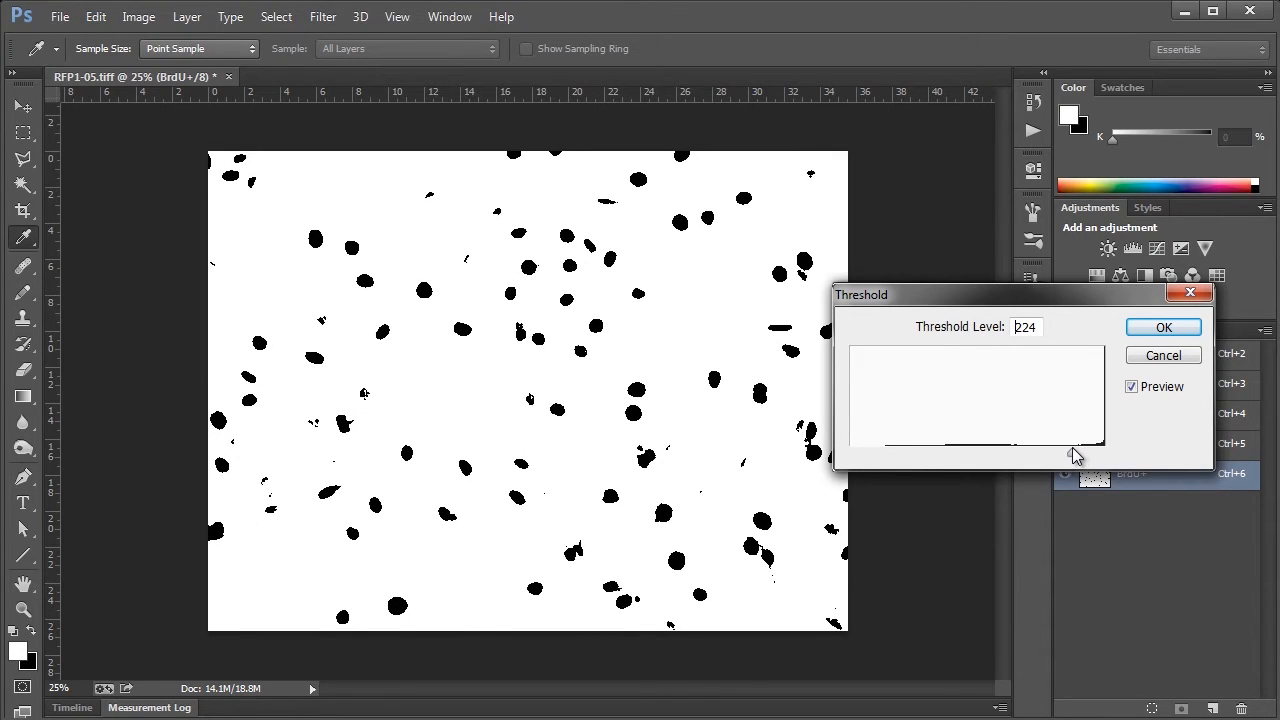
pyautogui.click(1186, 331)
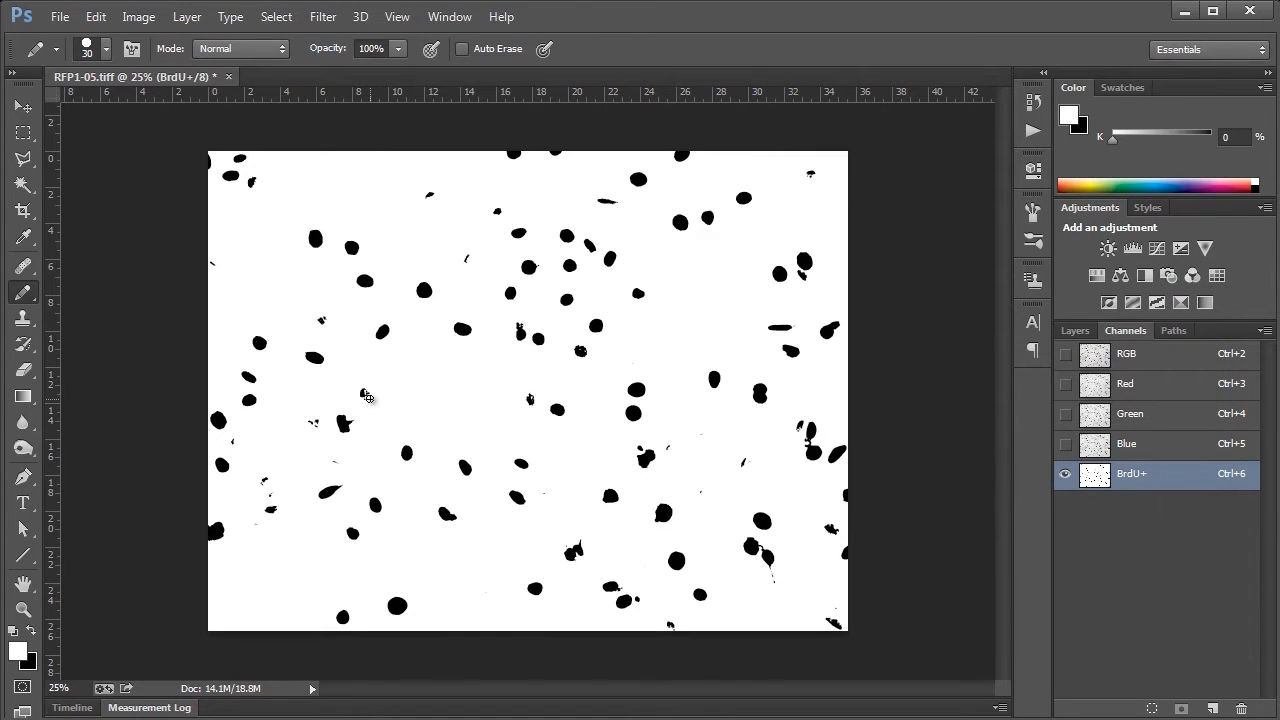
# - Smooth the thresholded BrdU+ channel with a Median noise filter at a radius of 10 pixels
pyautogui.click(323, 18)
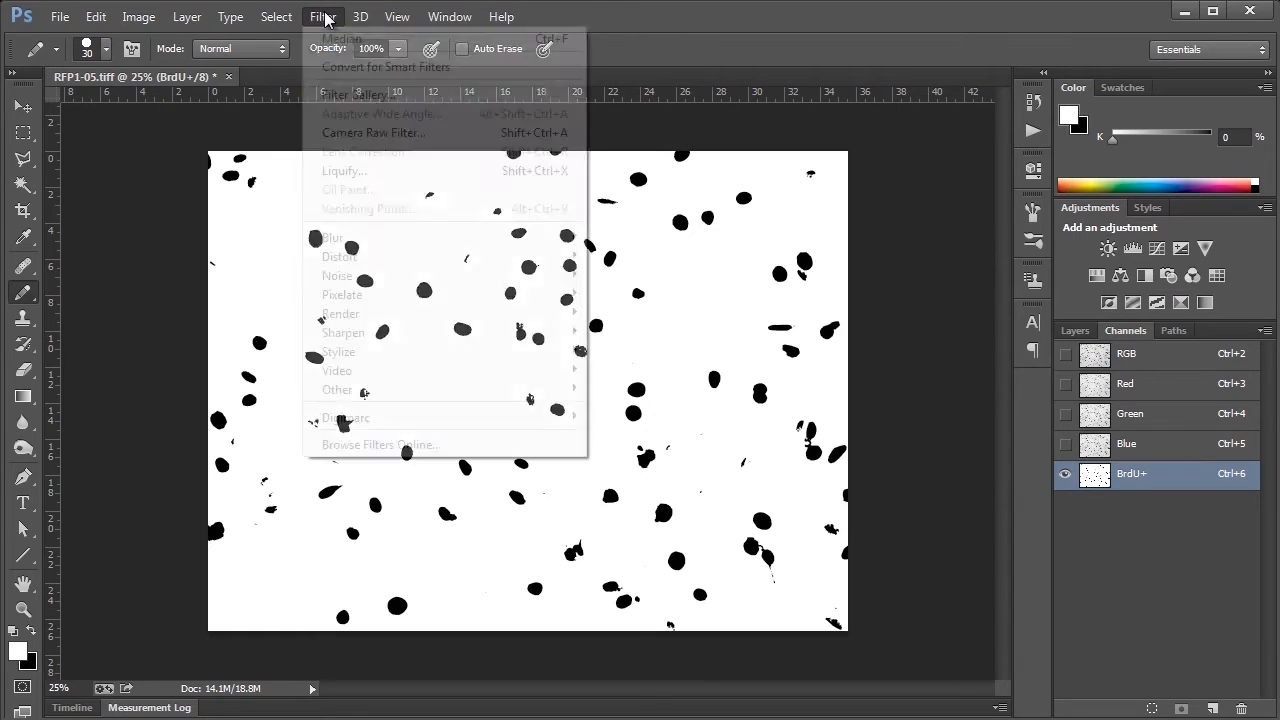
pyautogui.moveTo(350, 283)
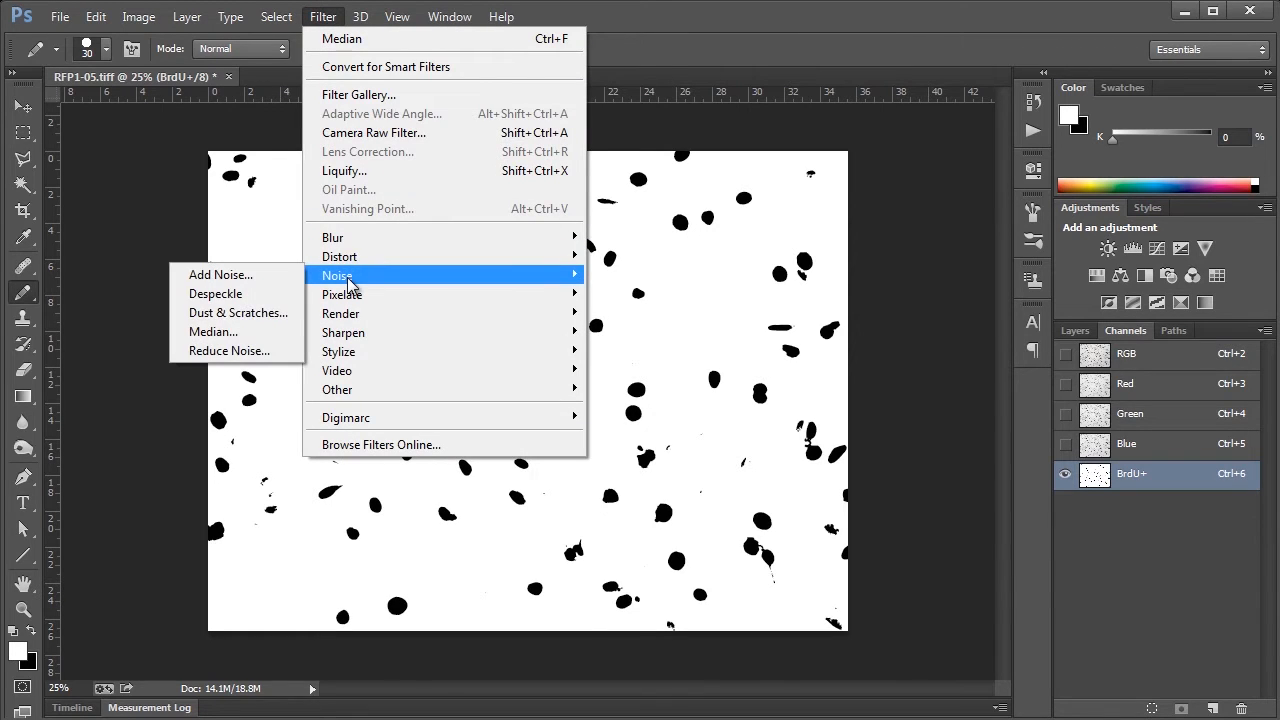
pyautogui.click(237, 341)
pyautogui.moveTo(884, 525); pyautogui.dragTo(874, 532)
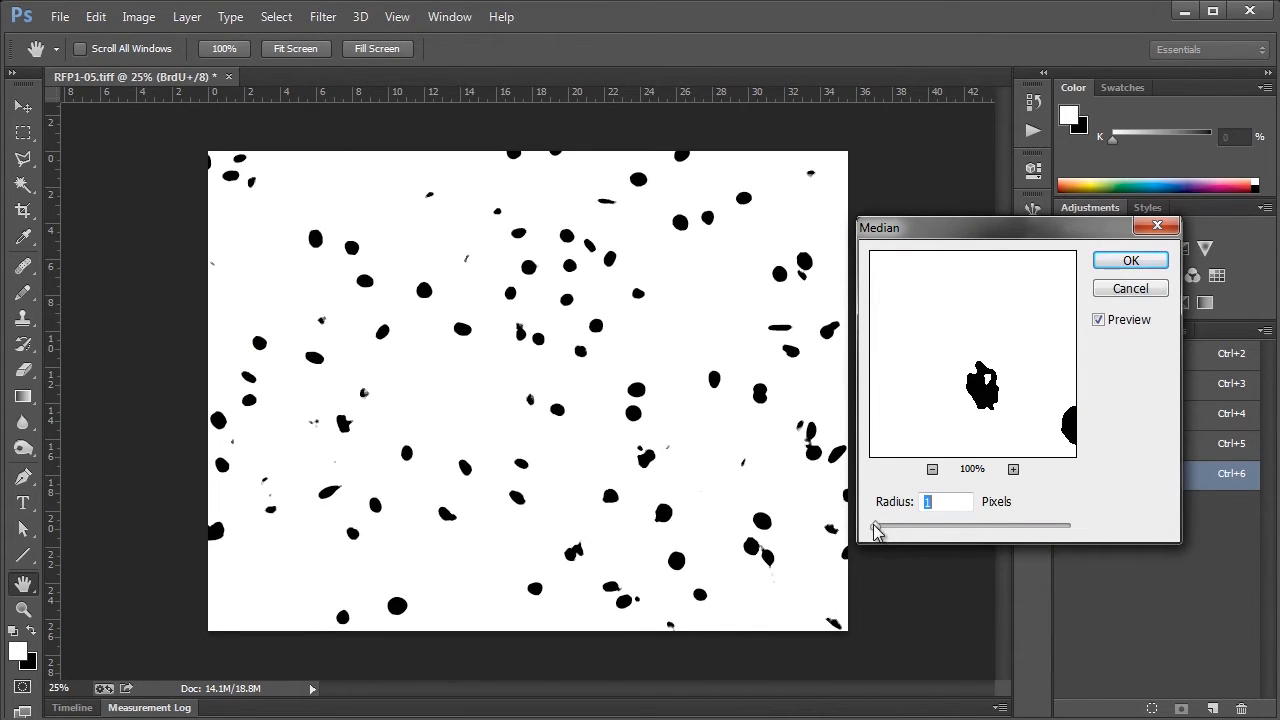
pyautogui.moveTo(874, 532); pyautogui.dragTo(885, 532)
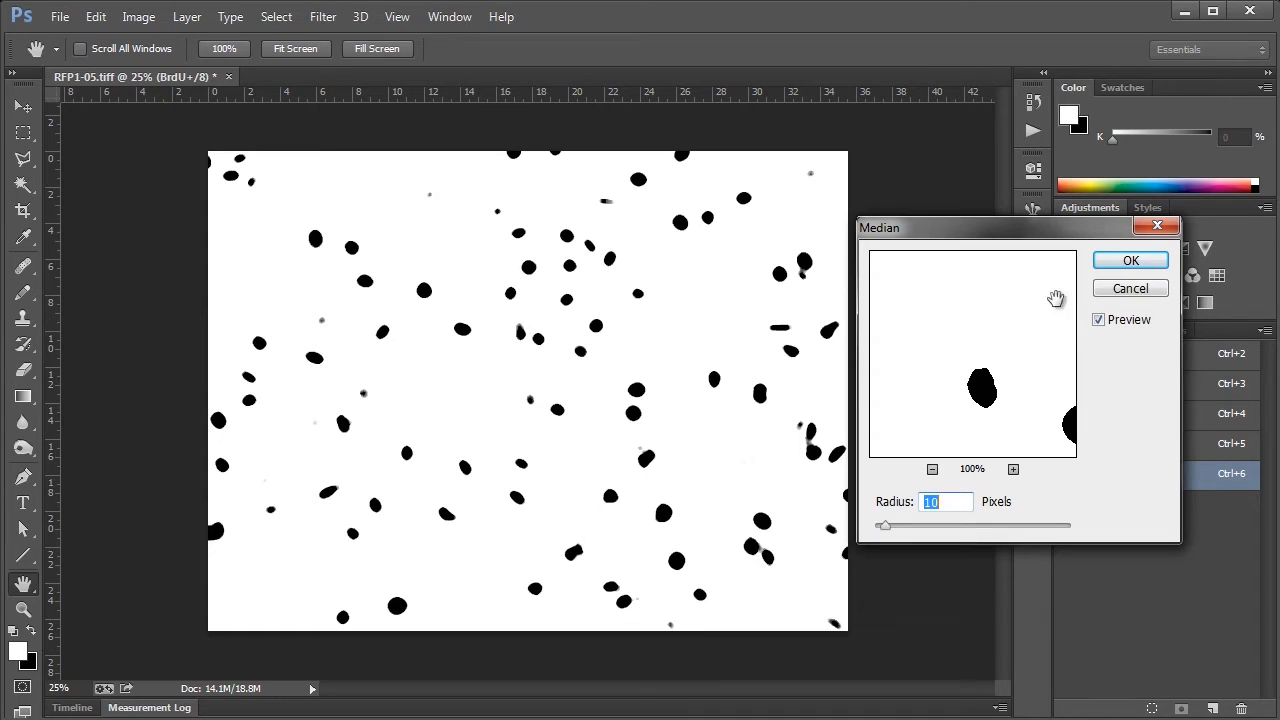
pyautogui.click(1128, 262)
# - Overlay the BrdU+ mask on the RGB image and toggle it on and off to compare it with the stained nuclei
pyautogui.press('b')
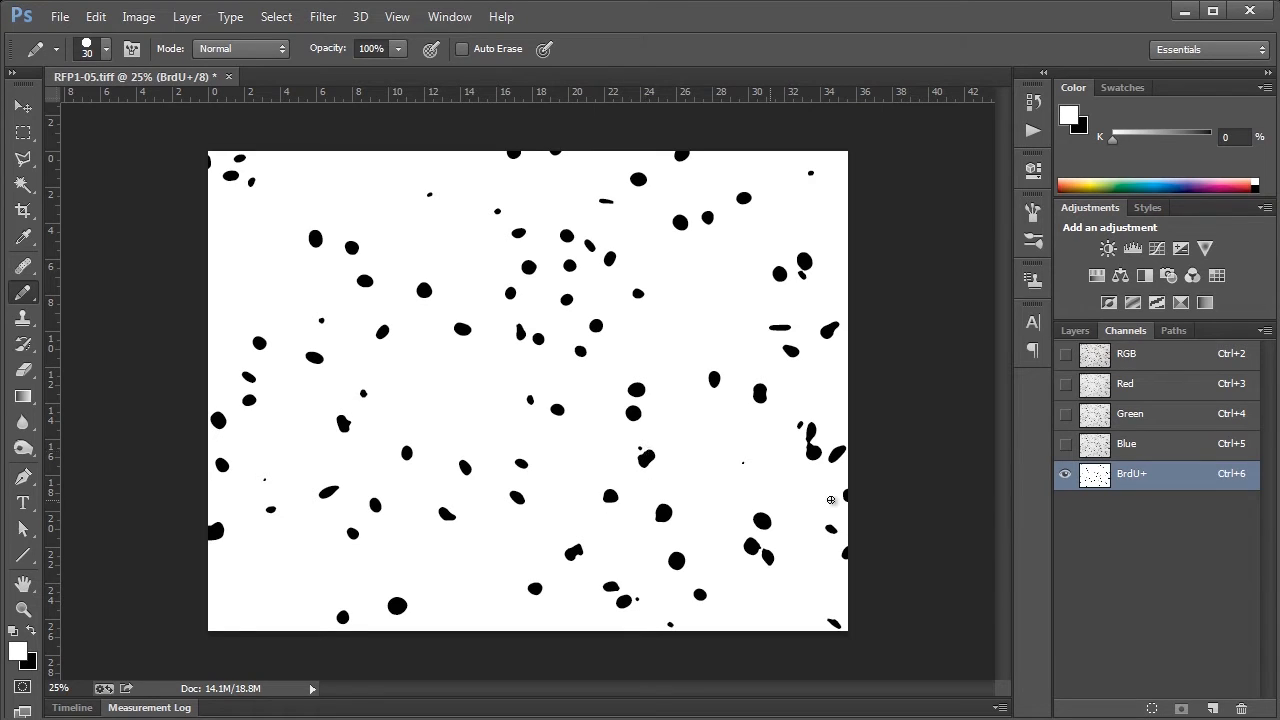
pyautogui.click(1066, 355)
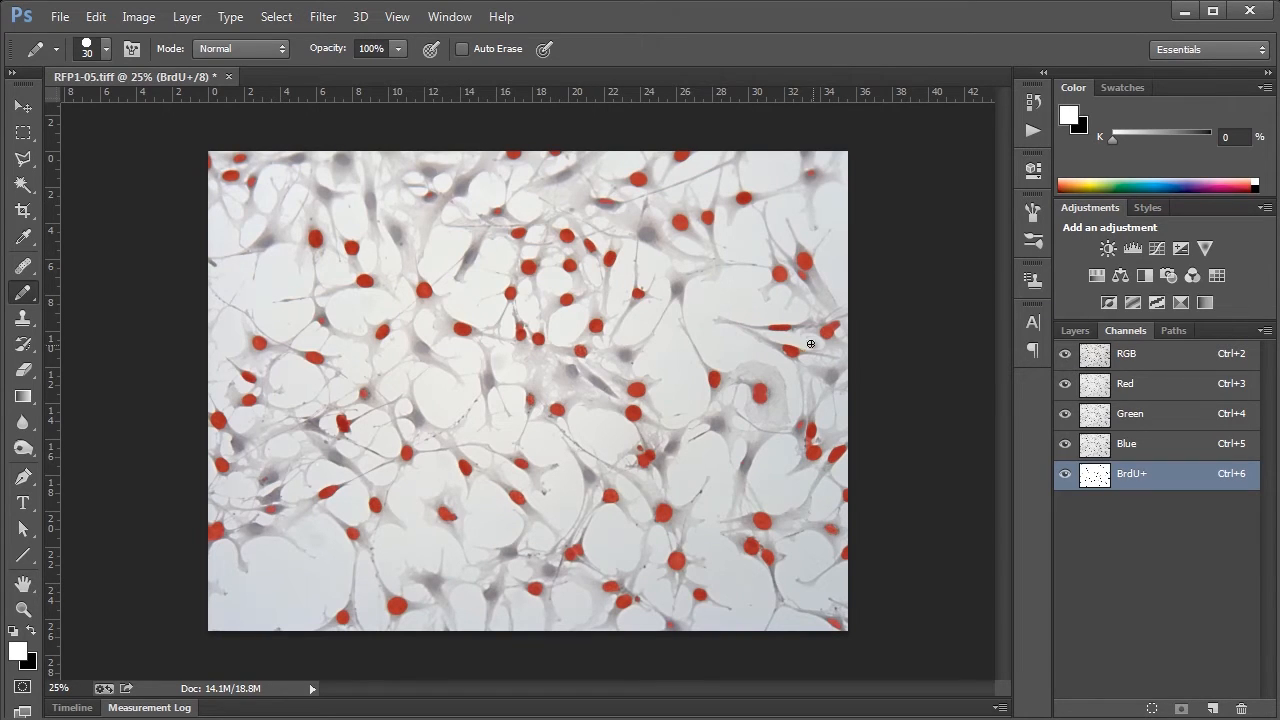
pyautogui.click(1066, 475)
pyautogui.click(1066, 475)
pyautogui.click(1066, 475)
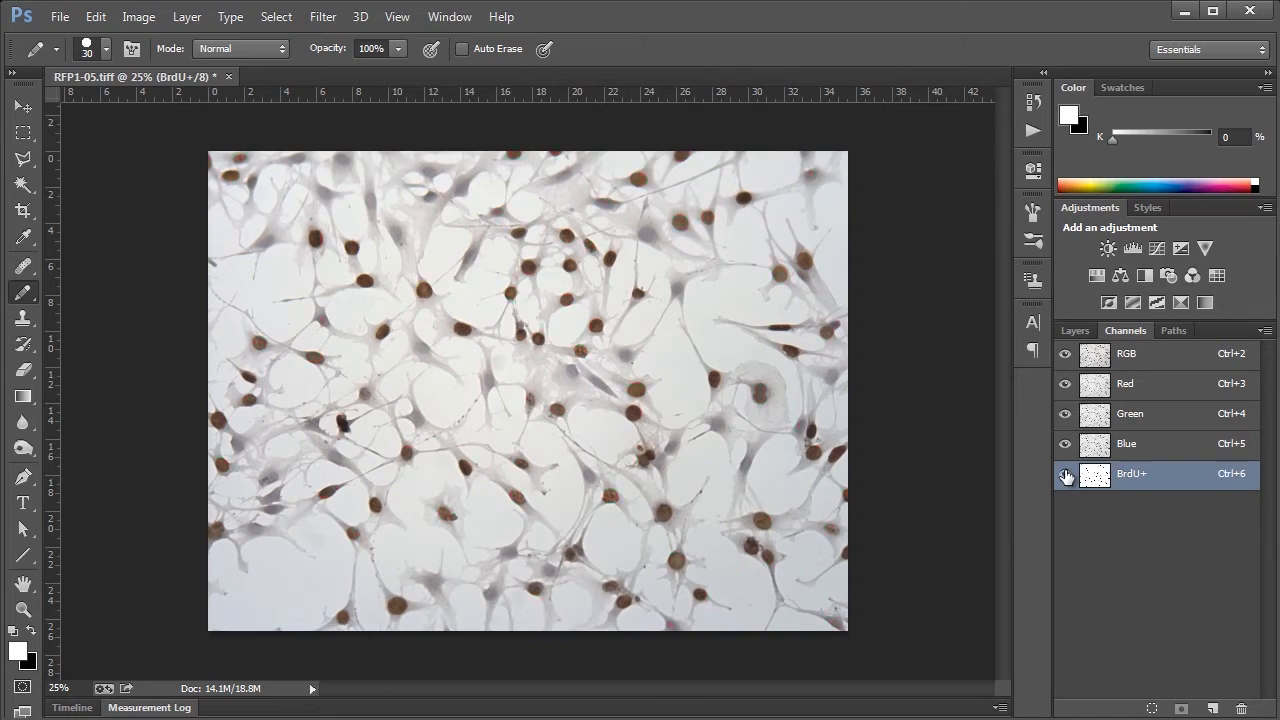
pyautogui.click(1066, 475)
pyautogui.click(1065, 476)
pyautogui.click(1065, 476)
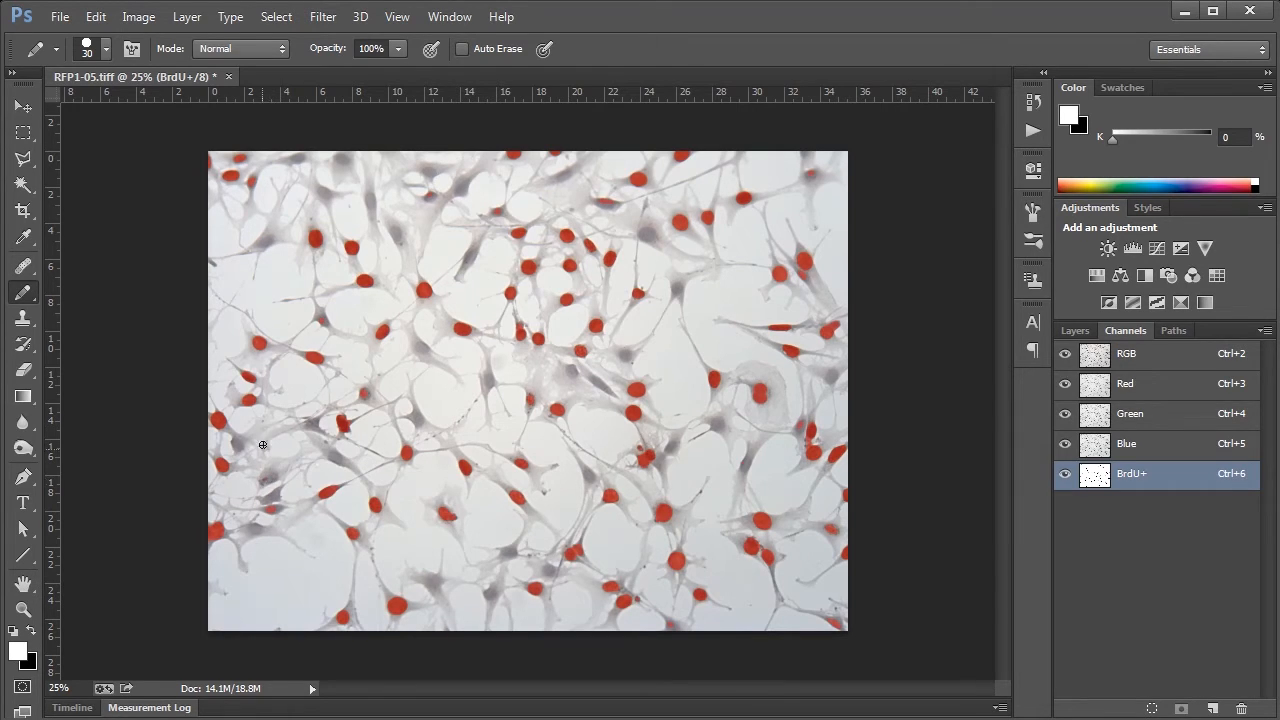
# - Adjust the pencil size, paint out stray specks and separate touching nuclei in white on the BrdU+ mask, and display the mask alone
pyautogui.press(']')
pyautogui.press(']')
pyautogui.press(']')
pyautogui.press(']')
pyautogui.press(']')
pyautogui.press('[')
pyautogui.press('[')
pyautogui.press('[')
pyautogui.click(1065, 355)
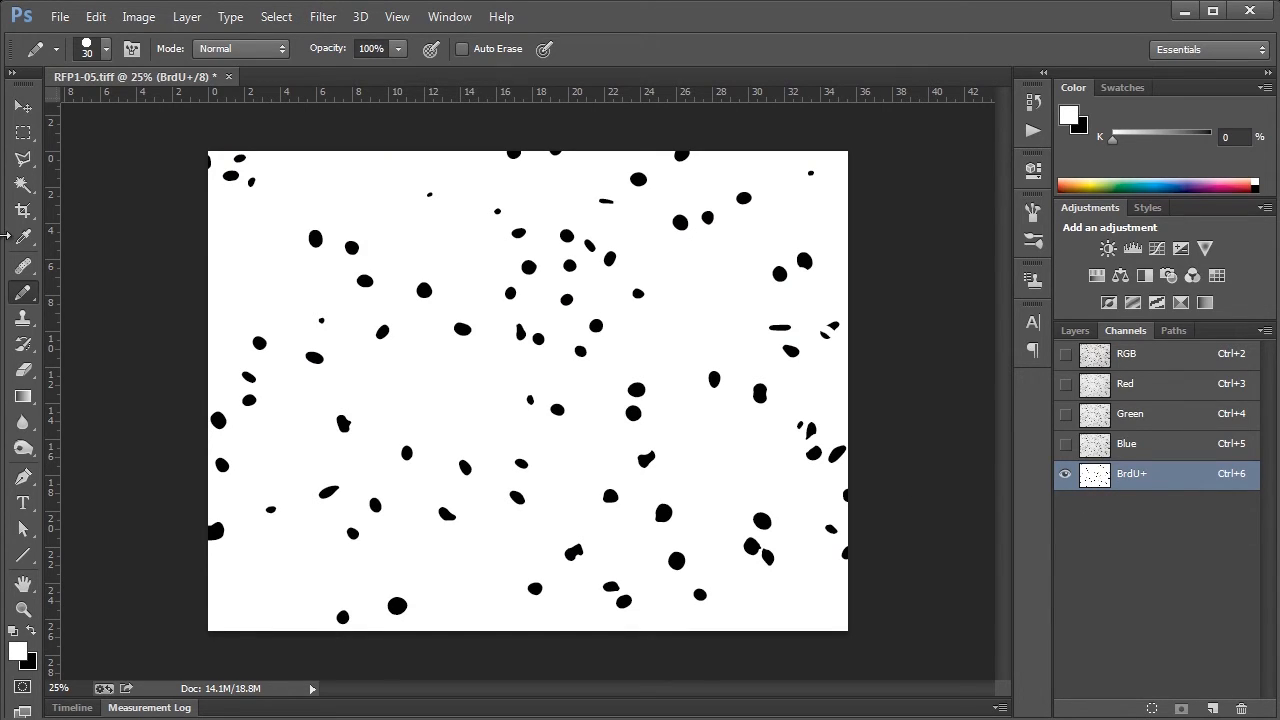
# - Select all the black nuclei on the BrdU+ mask with the Magic Wand and open the Measurement Log
pyautogui.click(29, 195)
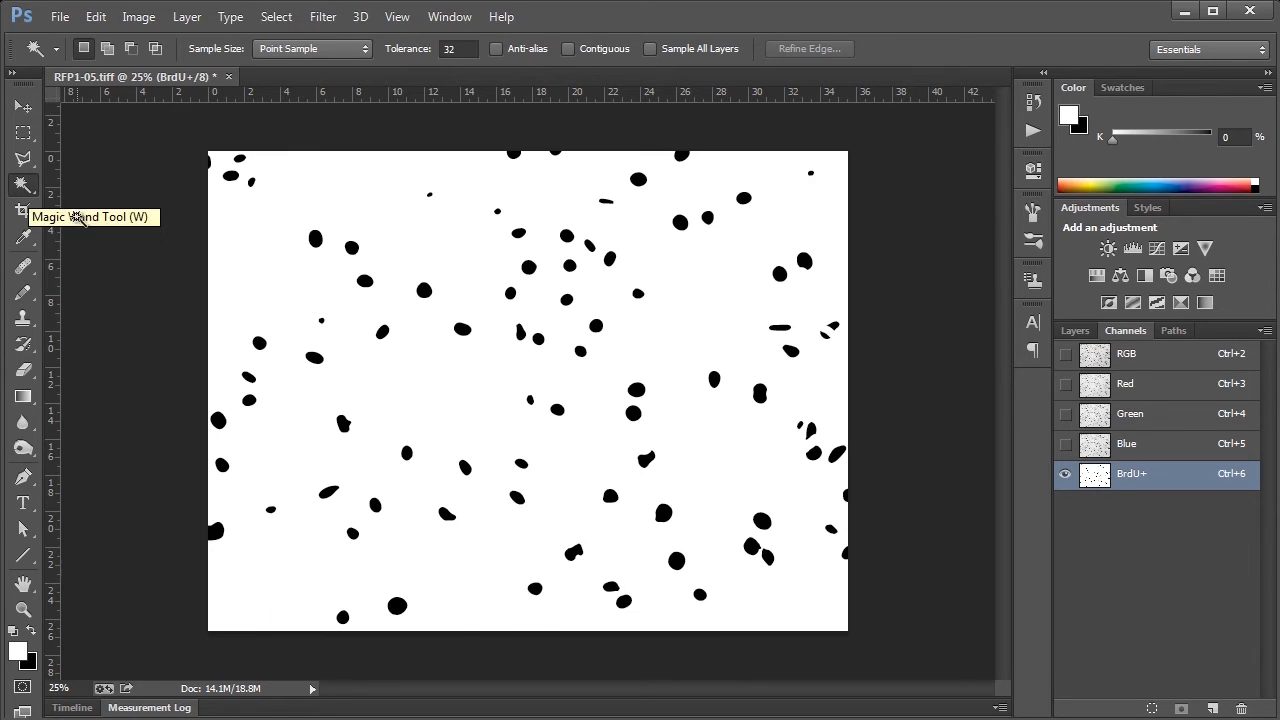
pyautogui.click(423, 292)
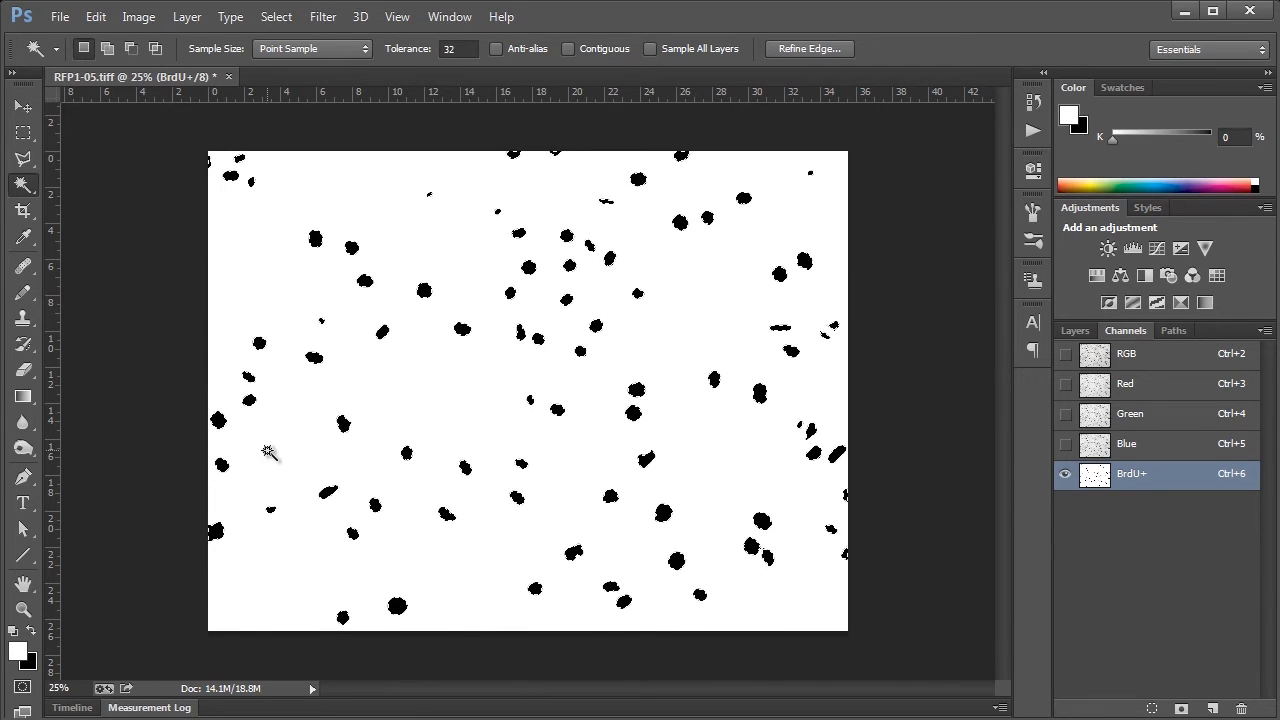
pyautogui.click(442, 22)
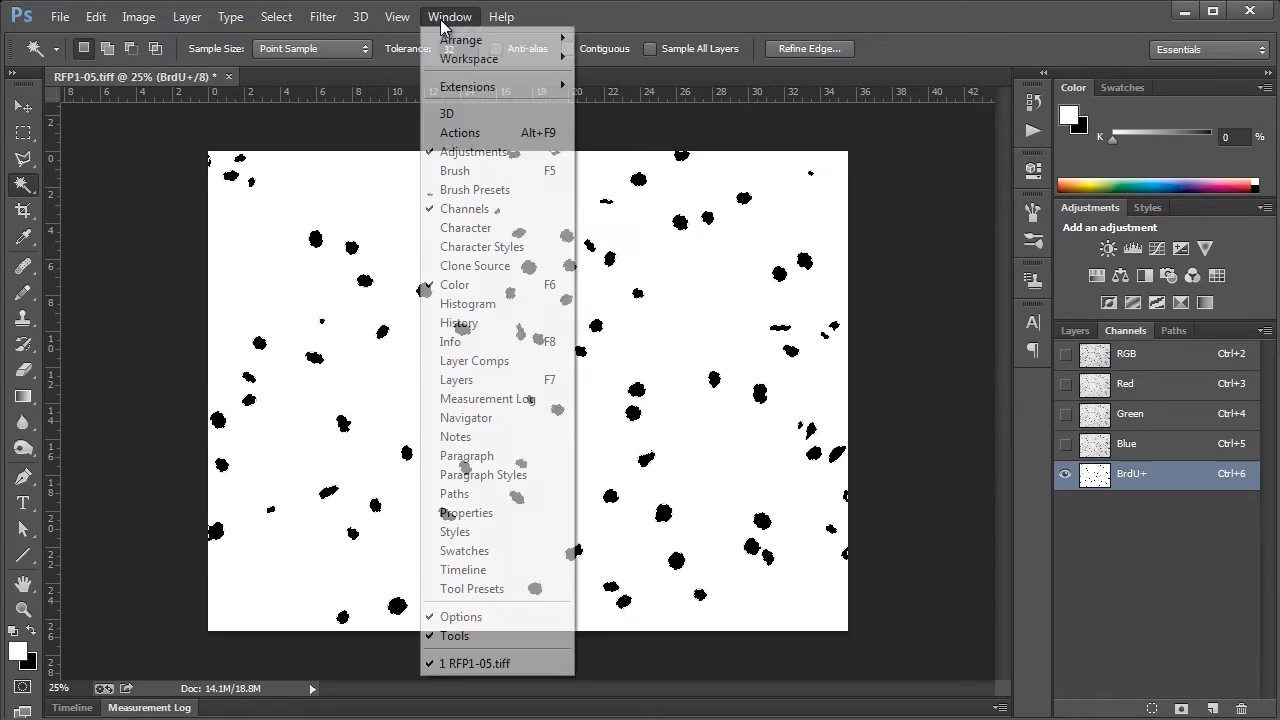
pyautogui.click(482, 403)
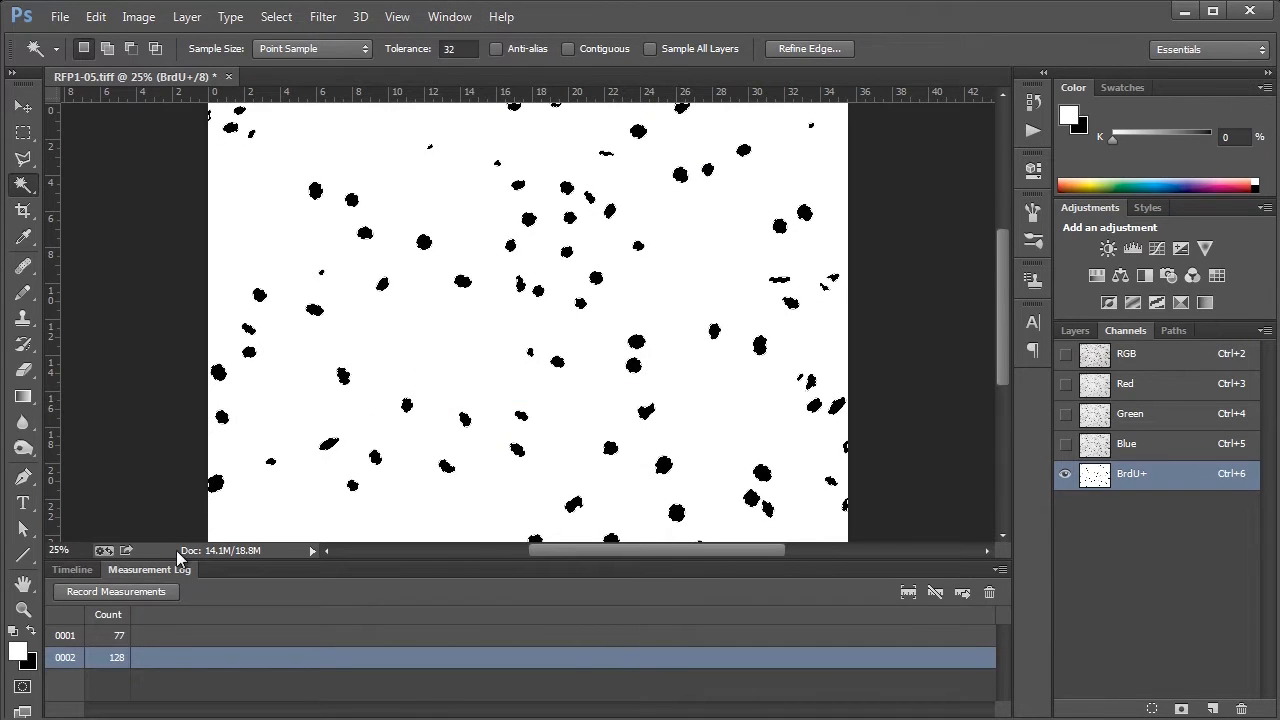
# - Delete both existing records from the Measurement Log
pyautogui.click(469, 626)
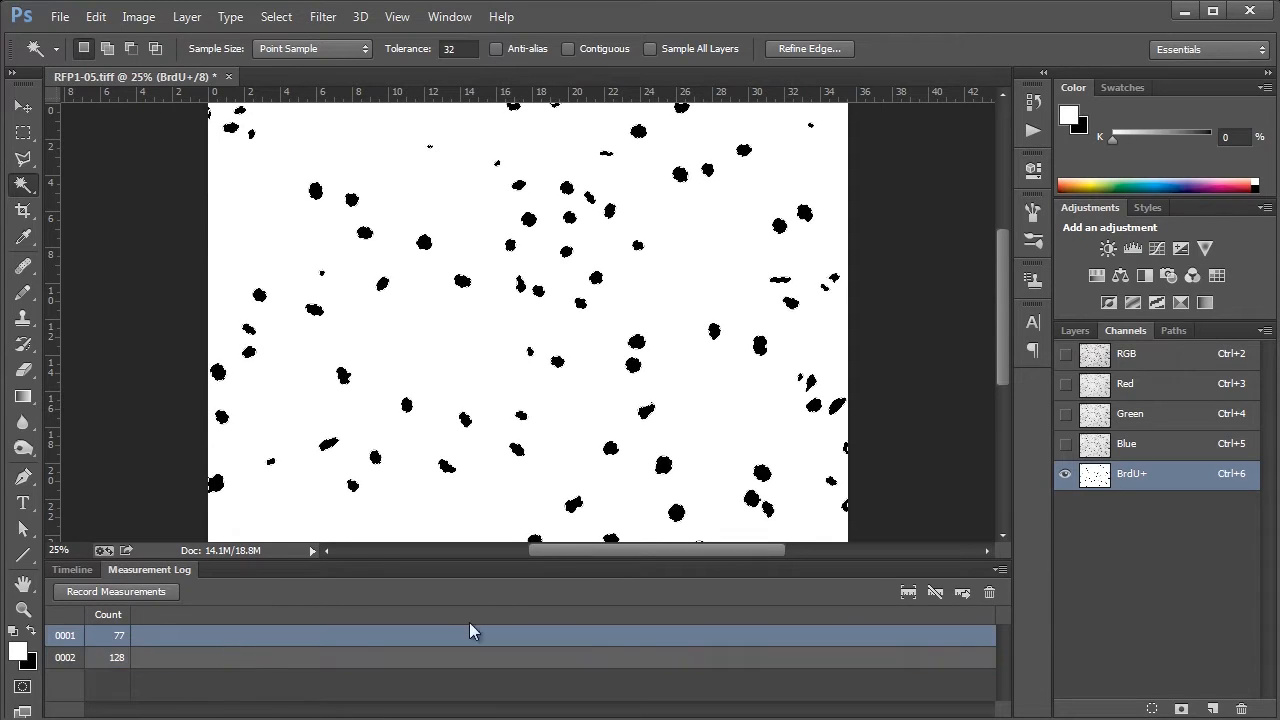
pyautogui.keyDown('shift'); pyautogui.click(686, 660); pyautogui.keyUp('shift')
pyautogui.click(989, 592)
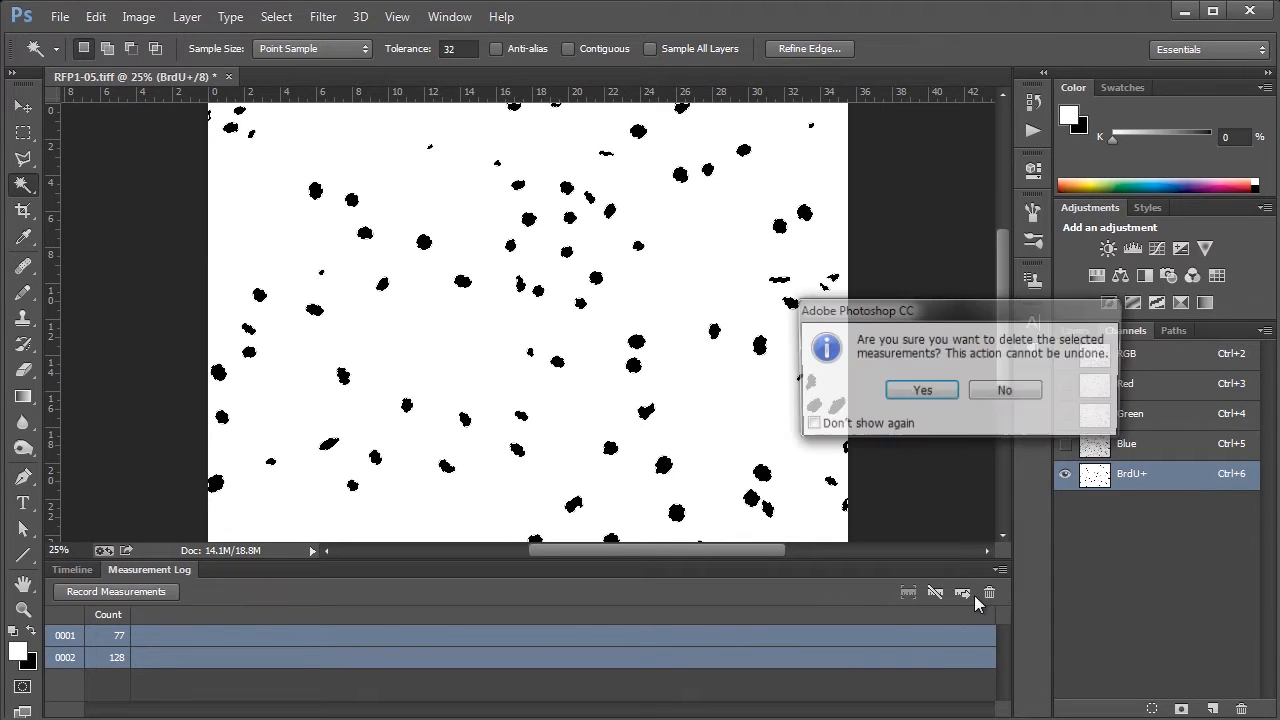
pyautogui.click(921, 391)
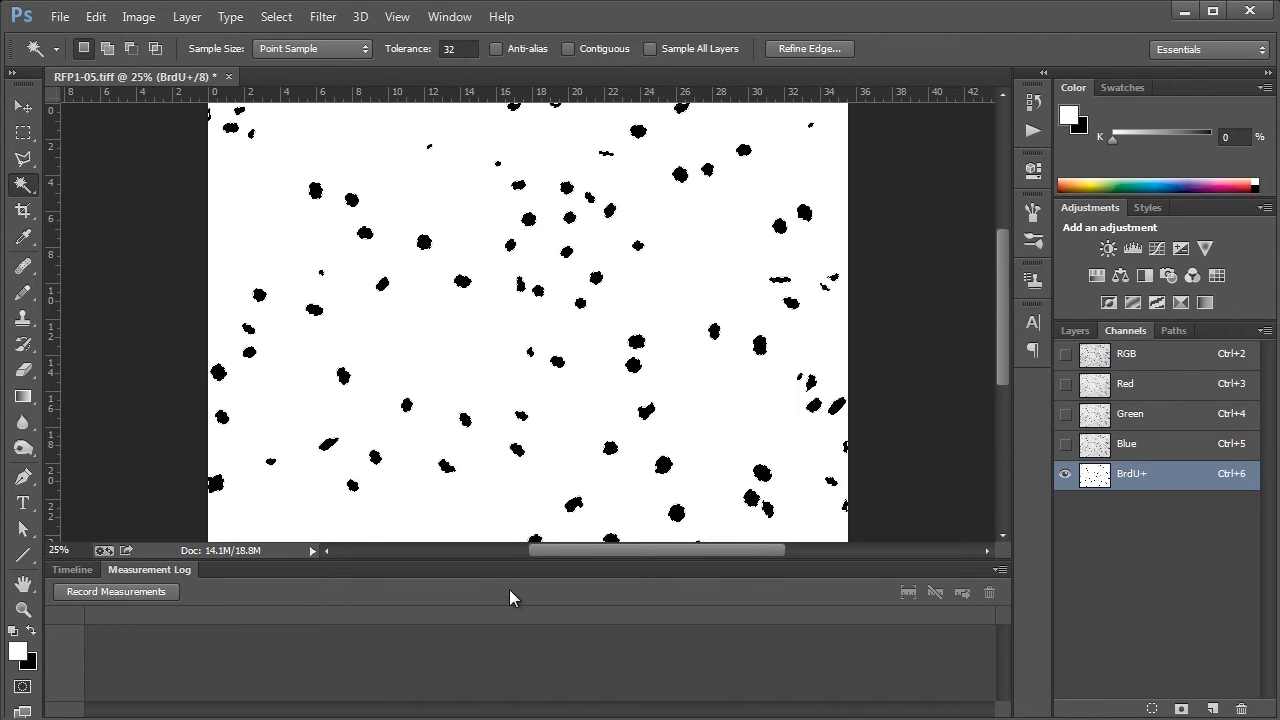
# - Keep Count as the measurement data point and record a measurement of the selected BrdU+ nuclei
pyautogui.click(999, 569)
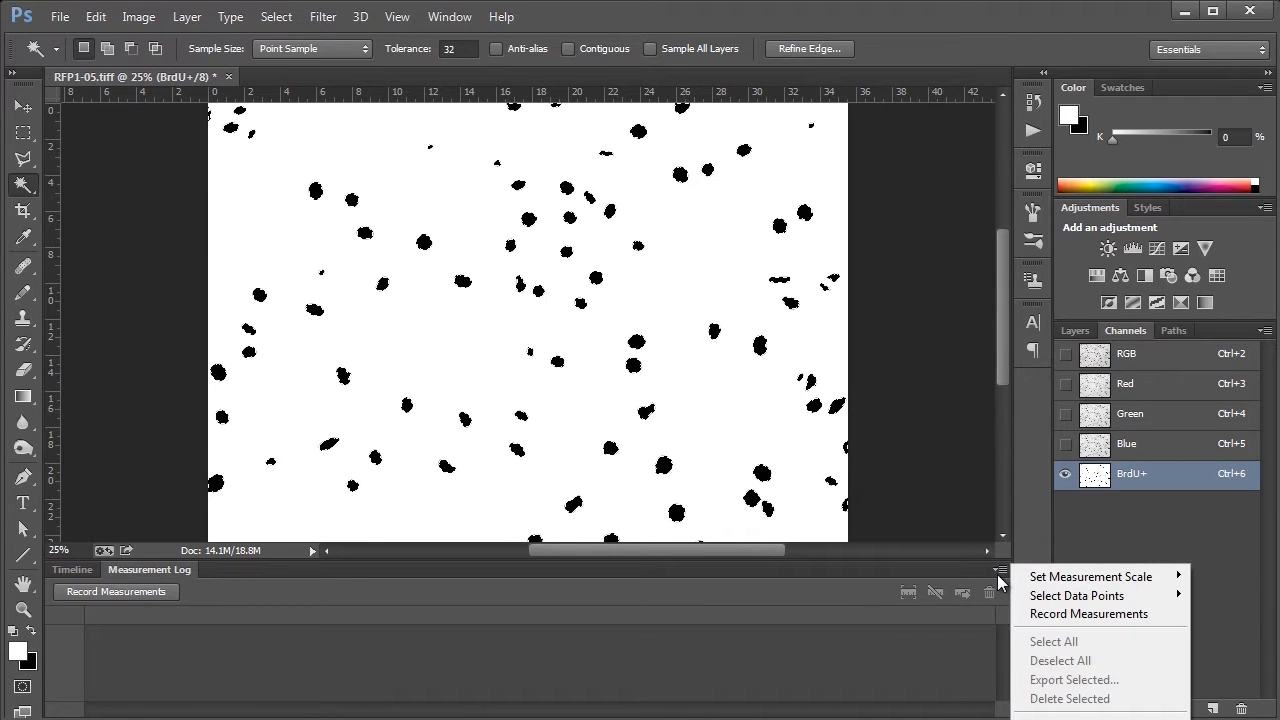
pyautogui.moveTo(1008, 596)
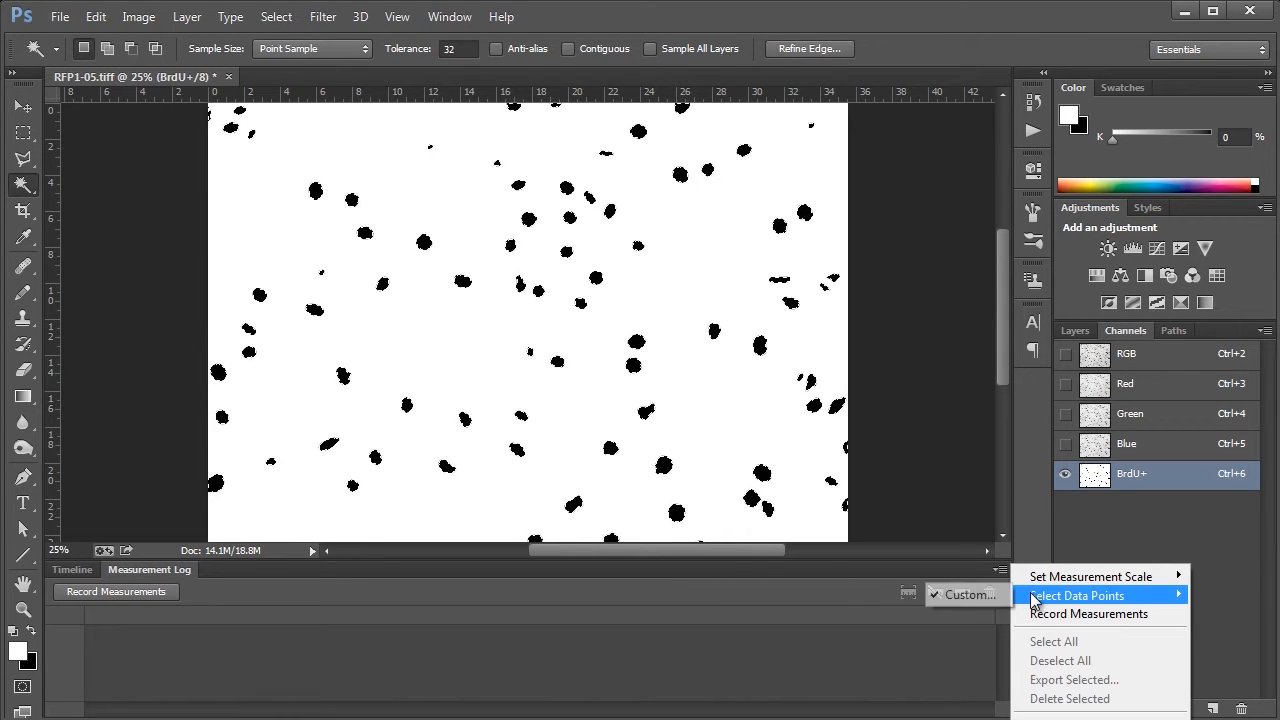
pyautogui.click(976, 598)
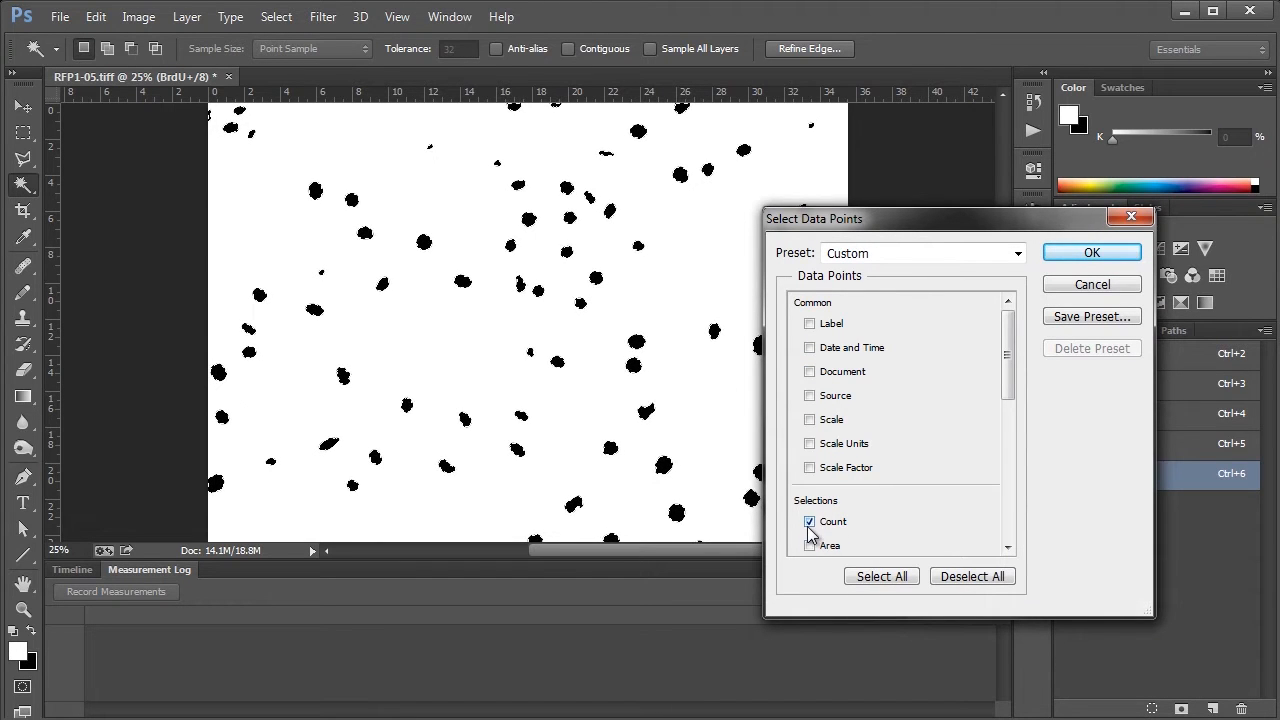
pyautogui.click(1062, 252)
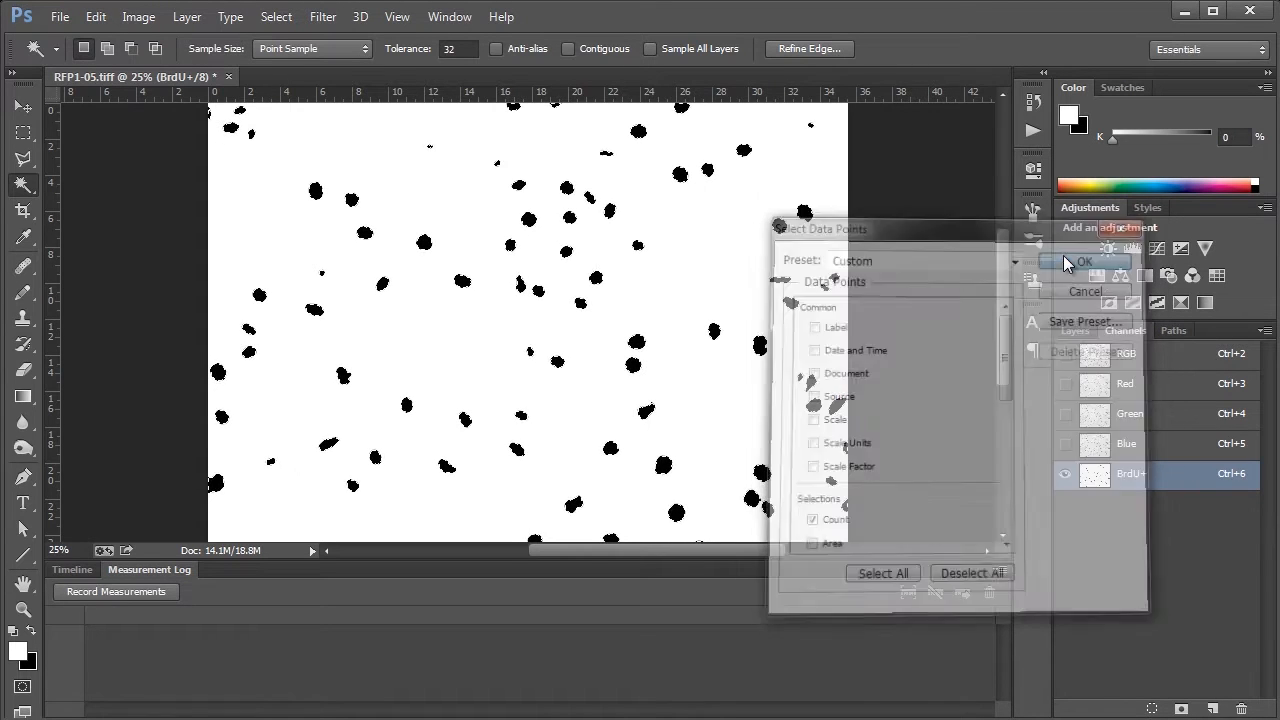
pyautogui.click(164, 596)
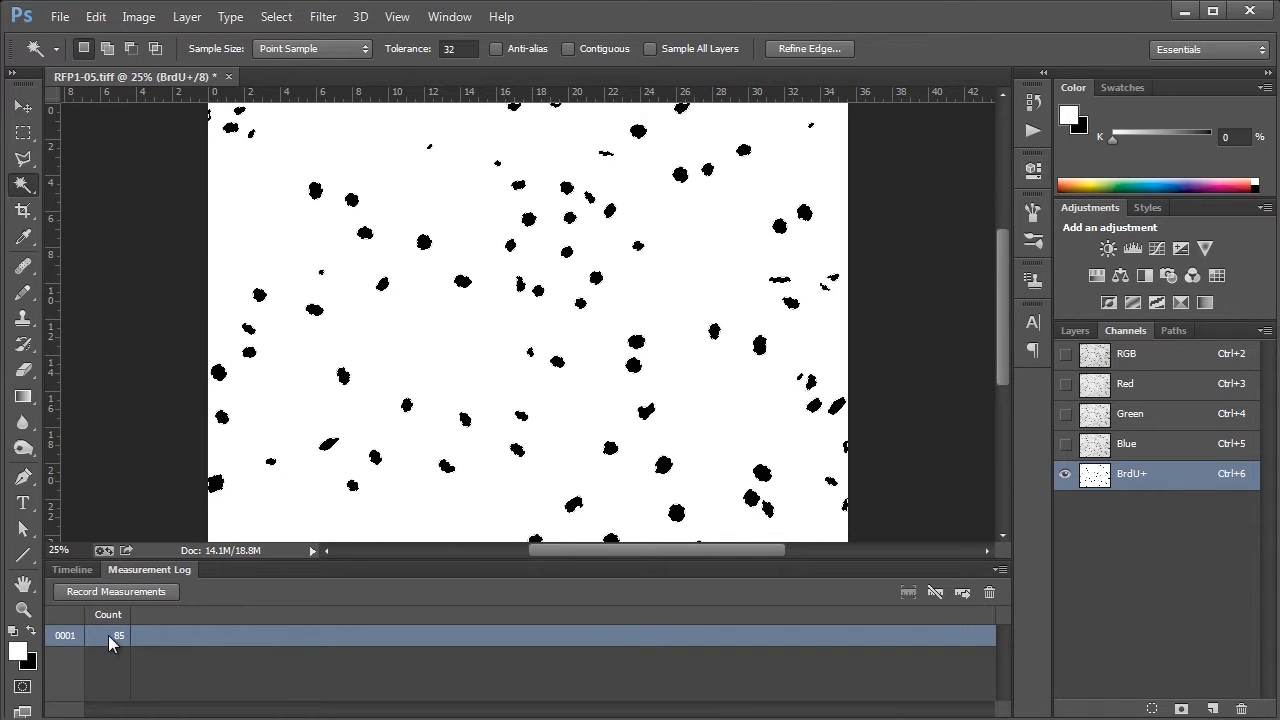
# - Collapse the Measurement Log, deselect the nuclei, and display the RGB image with the BrdU+ mask hidden
pyautogui.moveTo(1001, 369); pyautogui.dragTo(1001, 361)
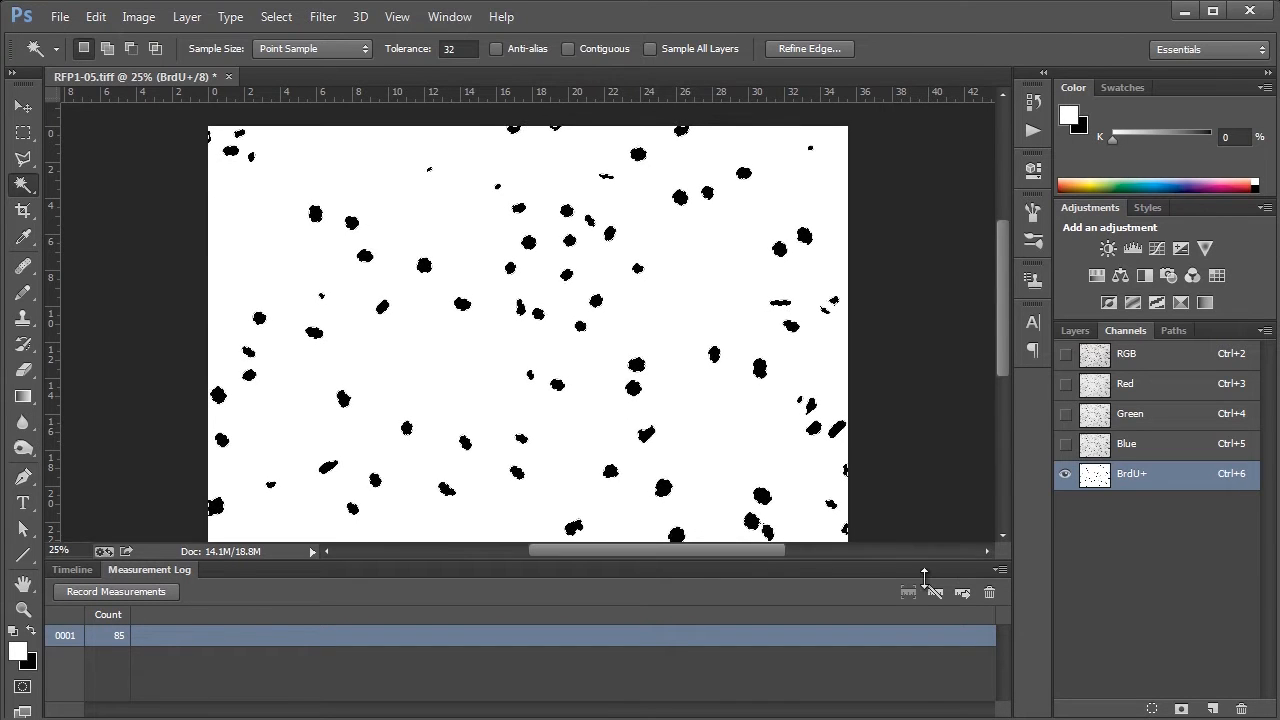
pyautogui.moveTo(923, 577); pyautogui.dragTo(923, 593)
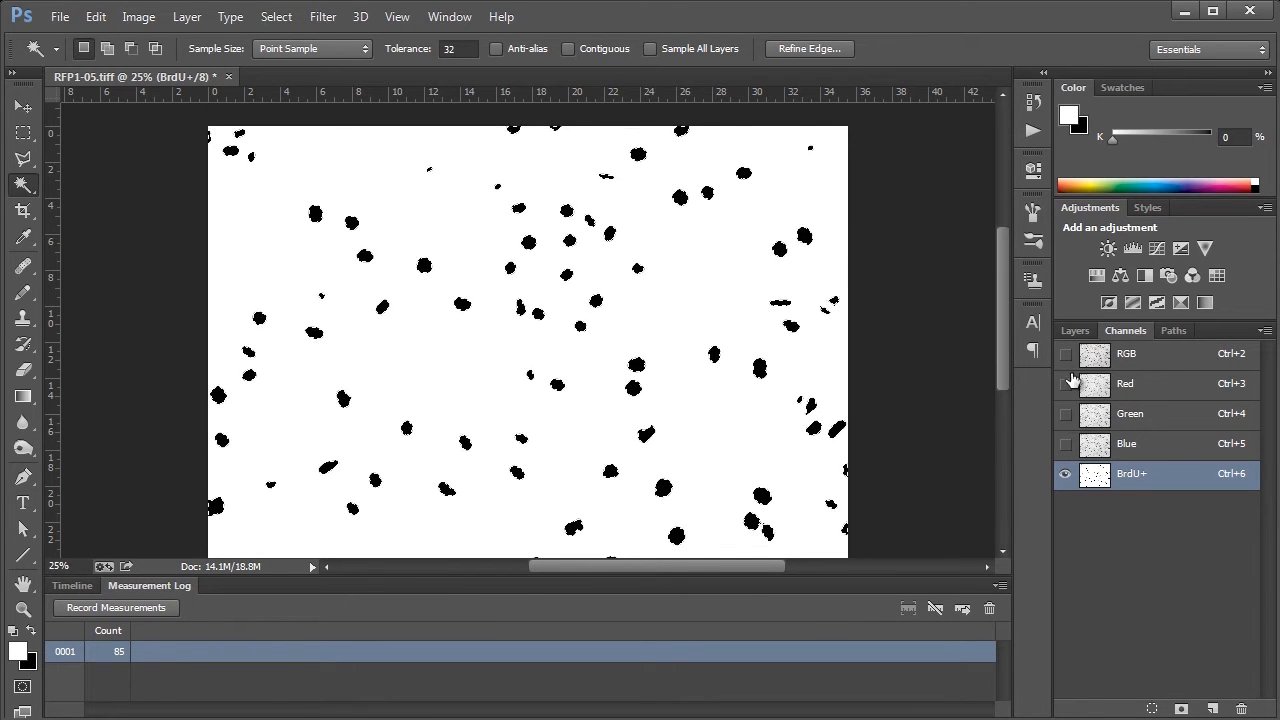
pyautogui.click(1065, 355)
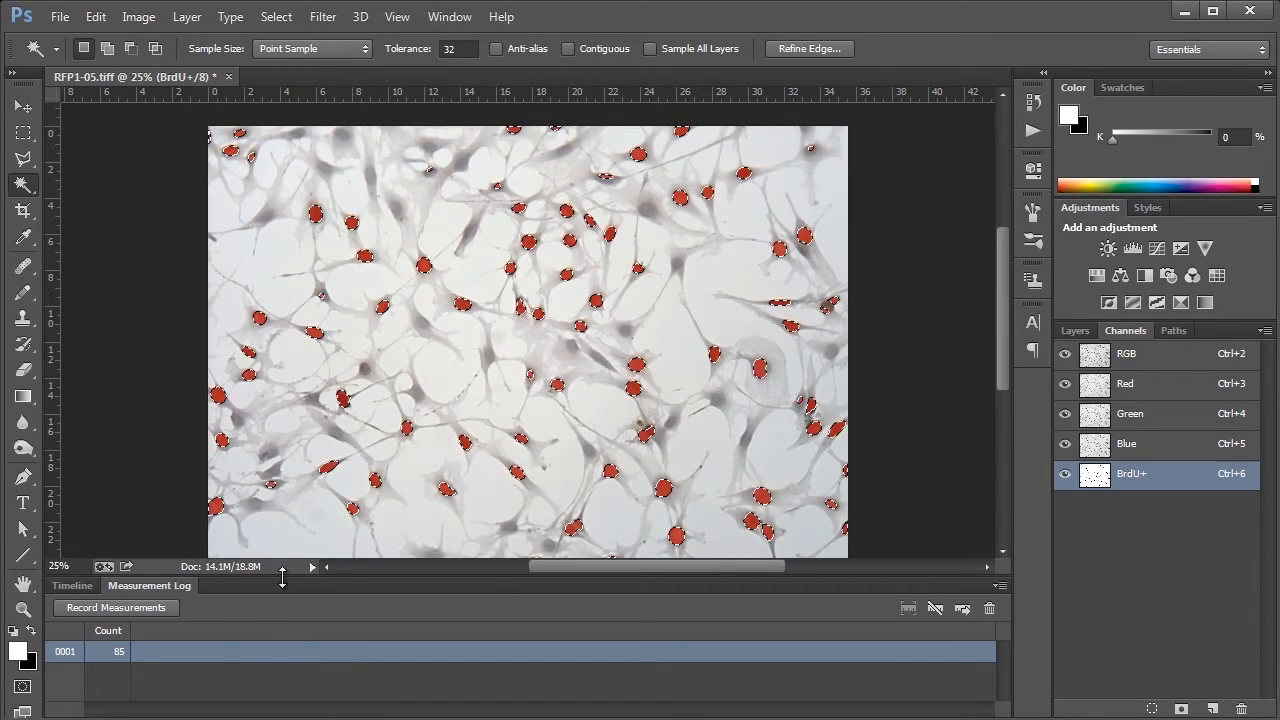
pyautogui.doubleClick(165, 586)
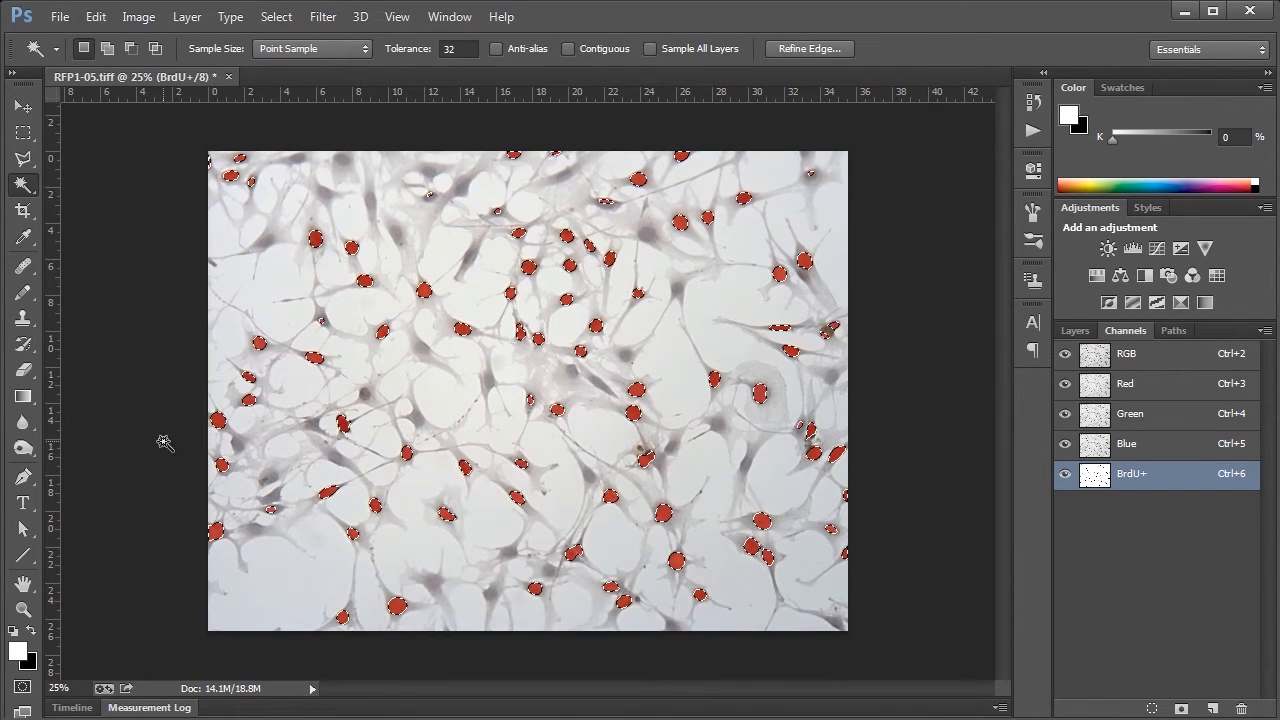
pyautogui.hotkey('ctrl', 'd')
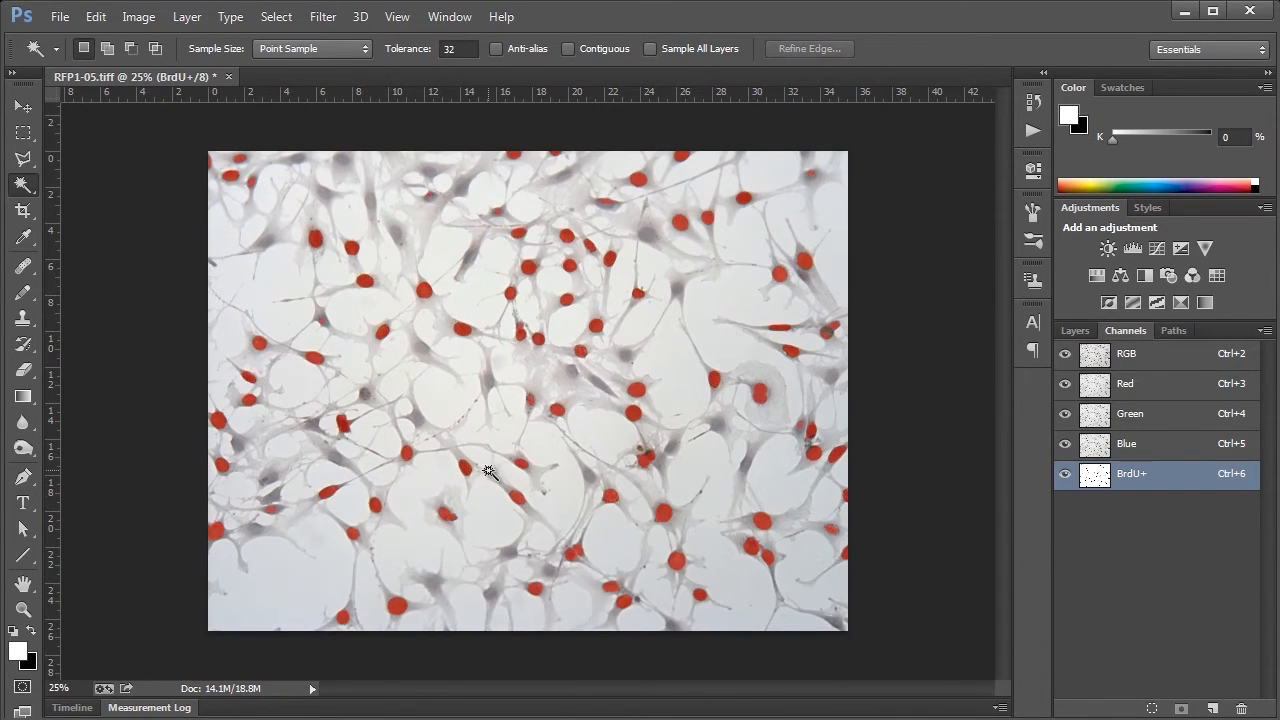
pyautogui.click(1065, 474)
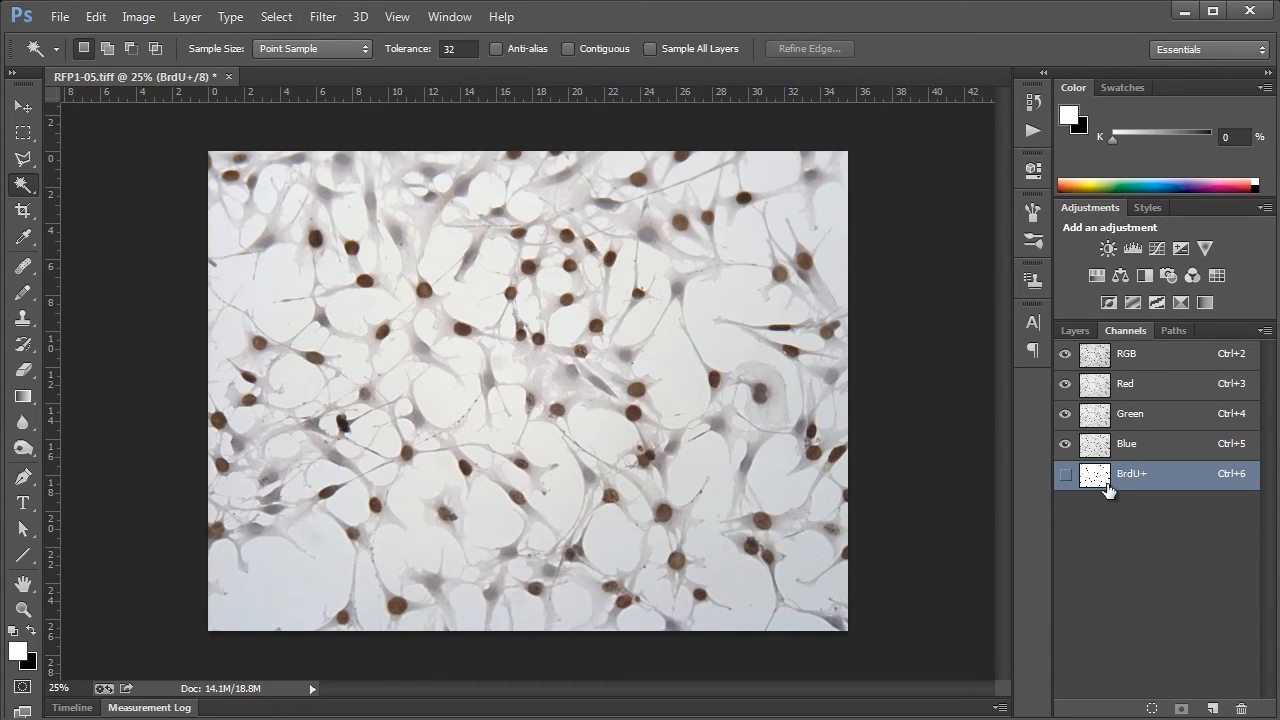
# - Create a new channel with Calculations from the Red and Blue channels, using Add blending at 100% opacity, offset -100 and scale 1
pyautogui.click(157, 20)
pyautogui.click(180, 320)
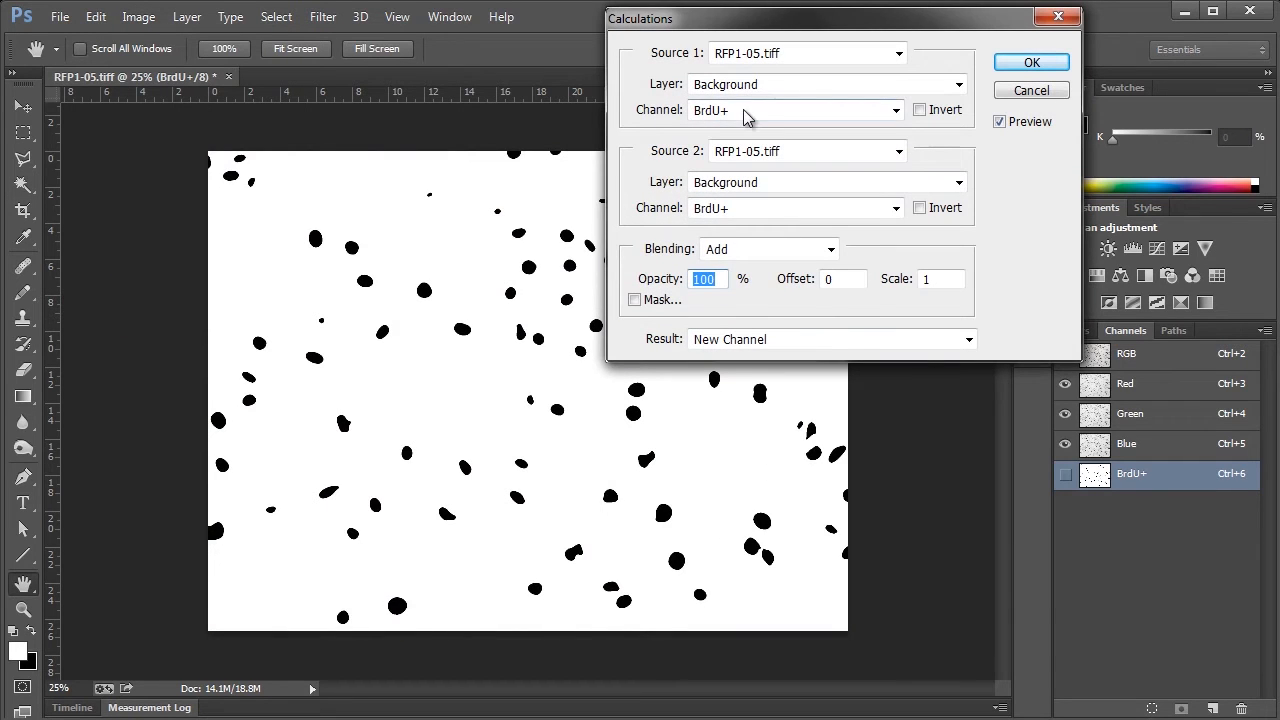
pyautogui.click(743, 112)
pyautogui.click(734, 146)
pyautogui.click(760, 208)
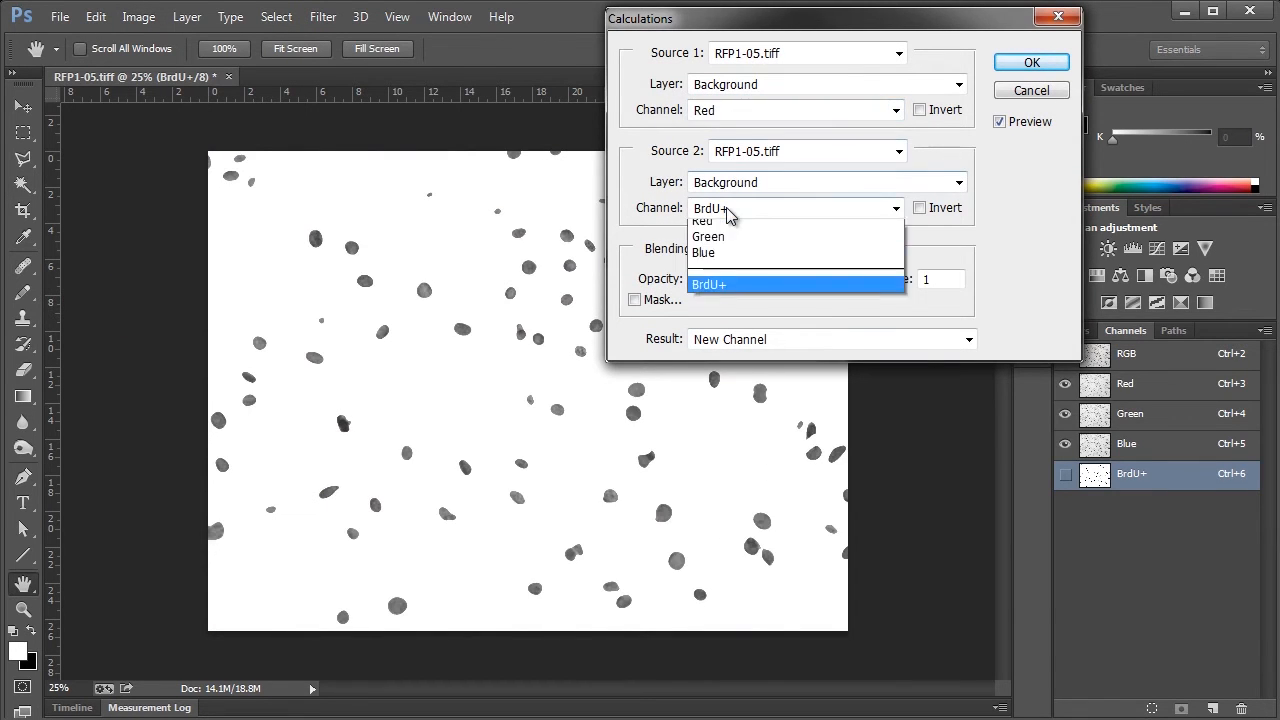
pyautogui.click(792, 278)
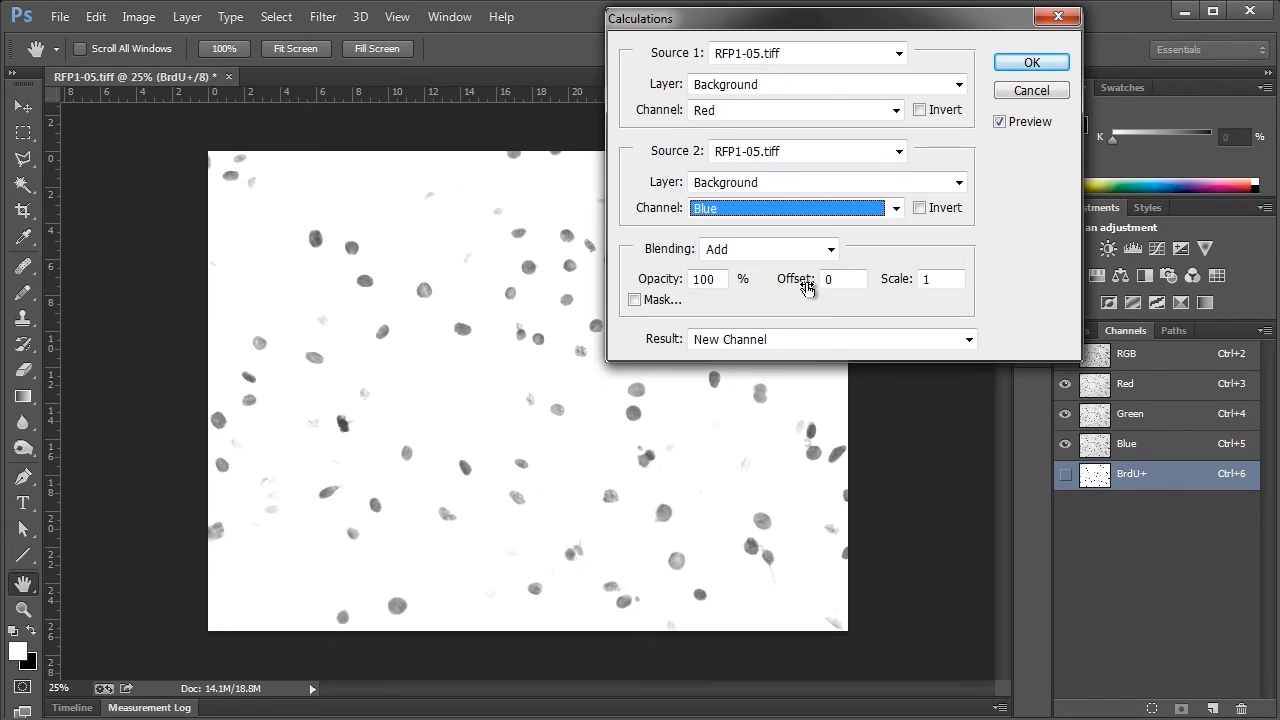
pyautogui.moveTo(807, 288); pyautogui.dragTo(707, 312)
pyautogui.hotkey('shift', 'Tab')
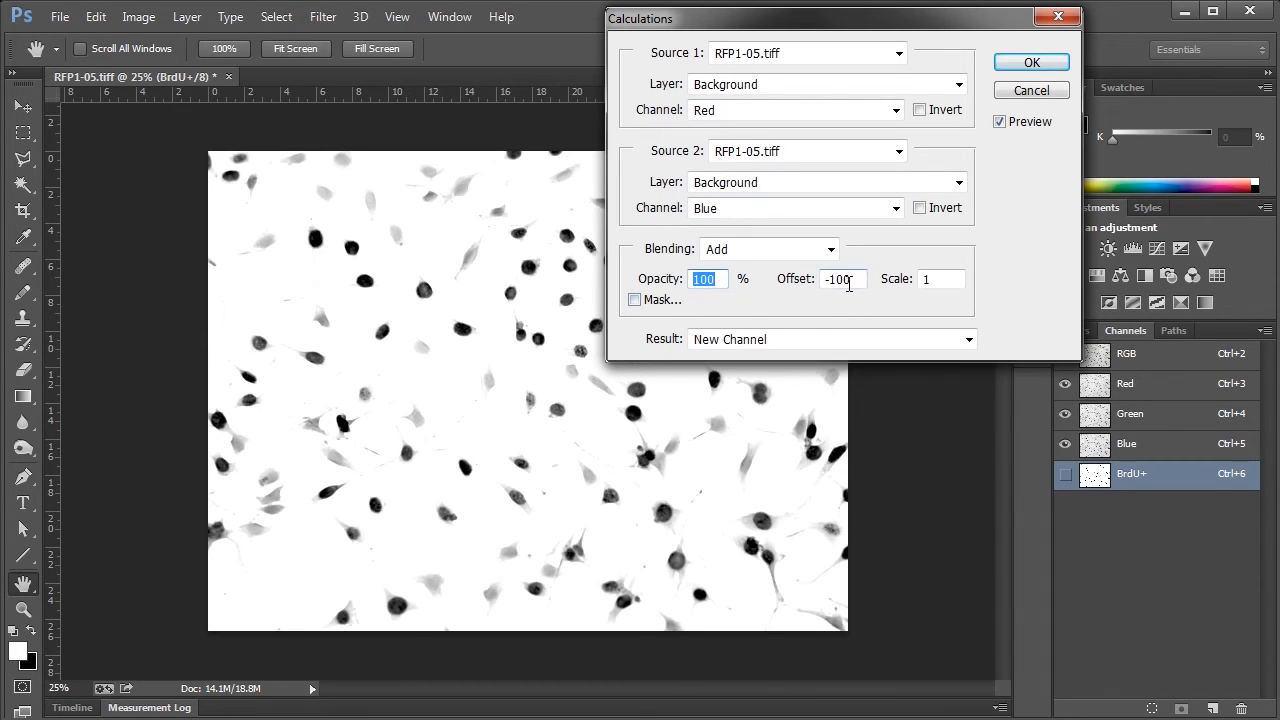
pyautogui.click(1031, 64)
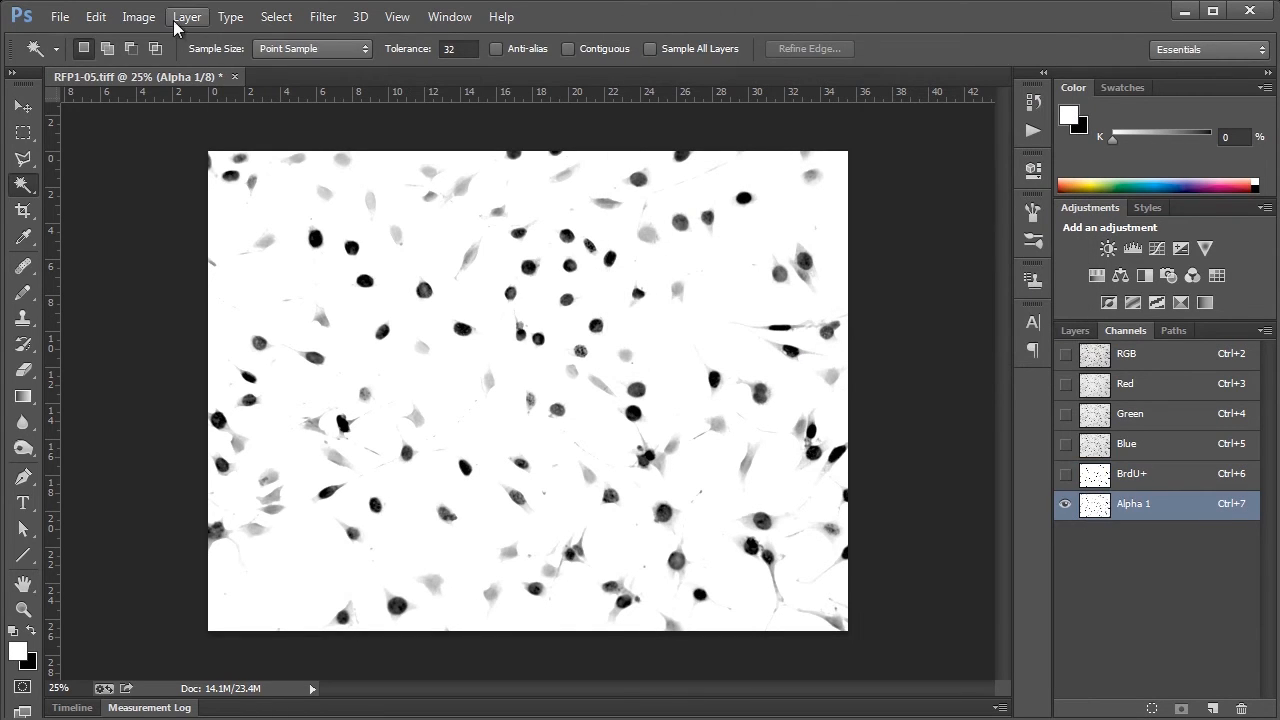
# - Apply a Threshold adjustment at level 205 to the Alpha 1 channel
pyautogui.click(139, 17)
pyautogui.moveTo(250, 67)
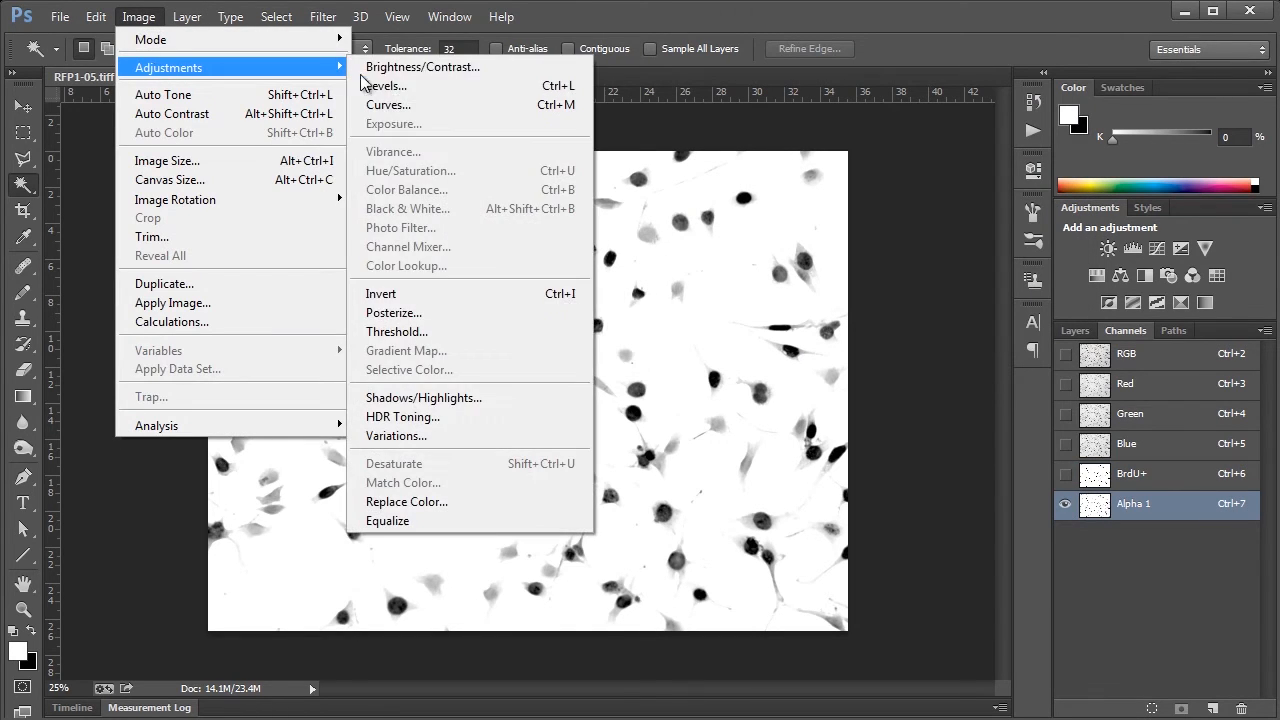
pyautogui.click(400, 333)
pyautogui.moveTo(980, 457); pyautogui.dragTo(1055, 458)
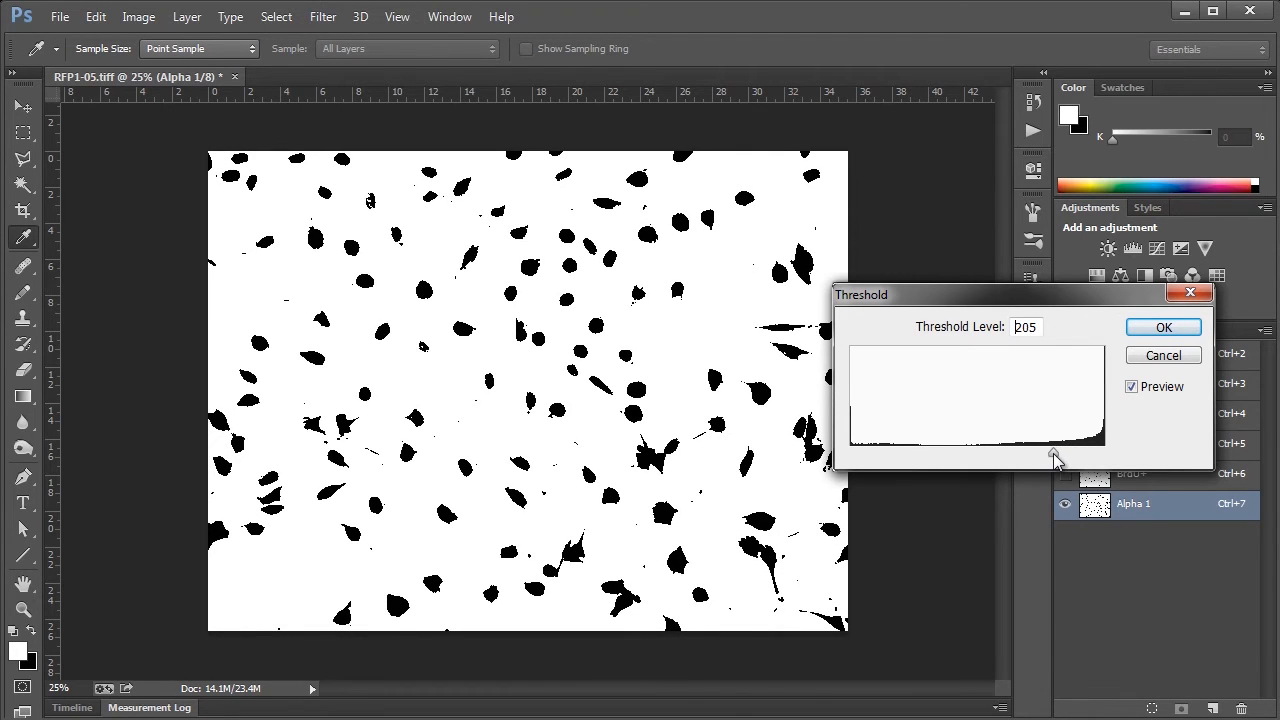
pyautogui.click(1152, 331)
# - Reapply the last Median filter to smooth the thresholded Alpha 1 channel
pyautogui.press('w')
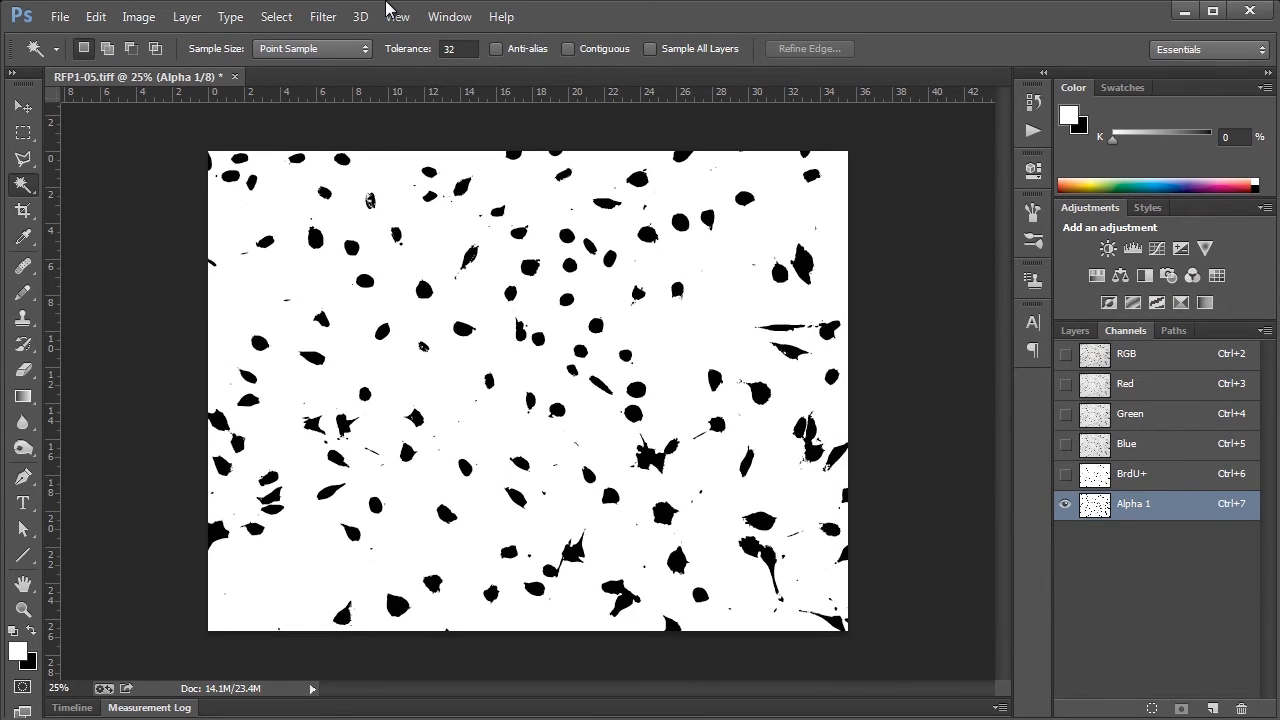
pyautogui.click(323, 17)
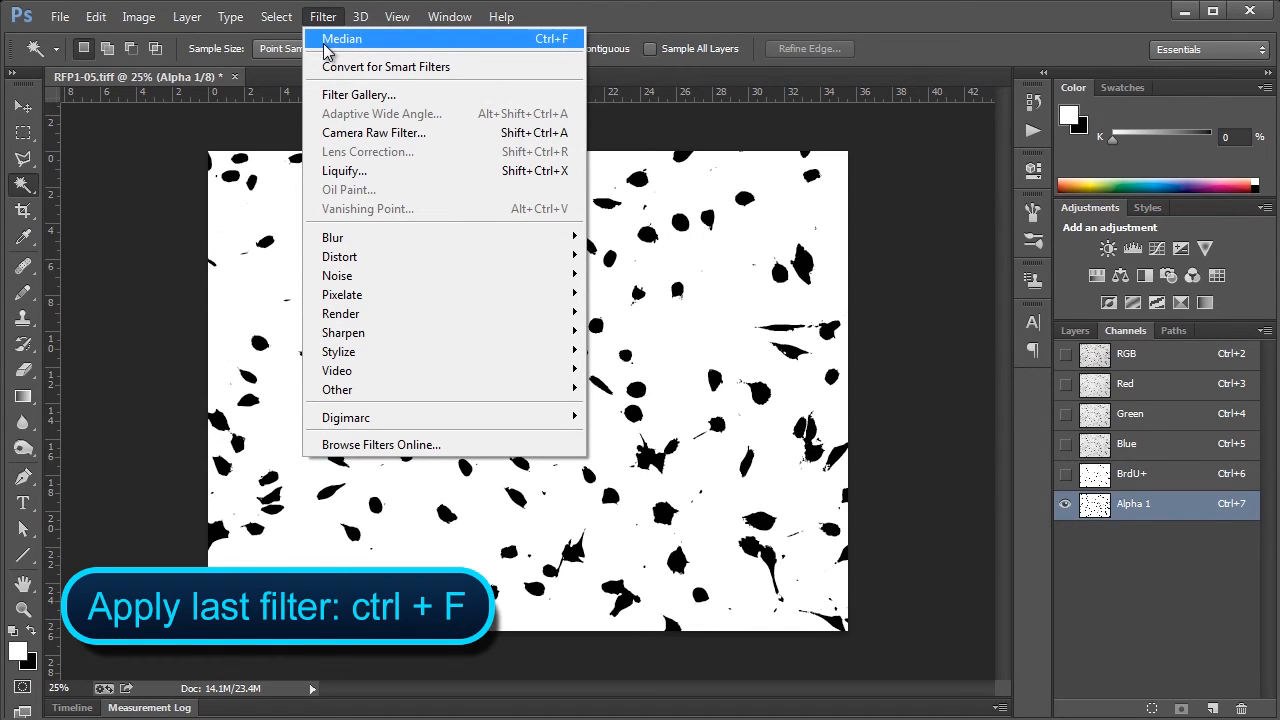
pyautogui.click(326, 40)
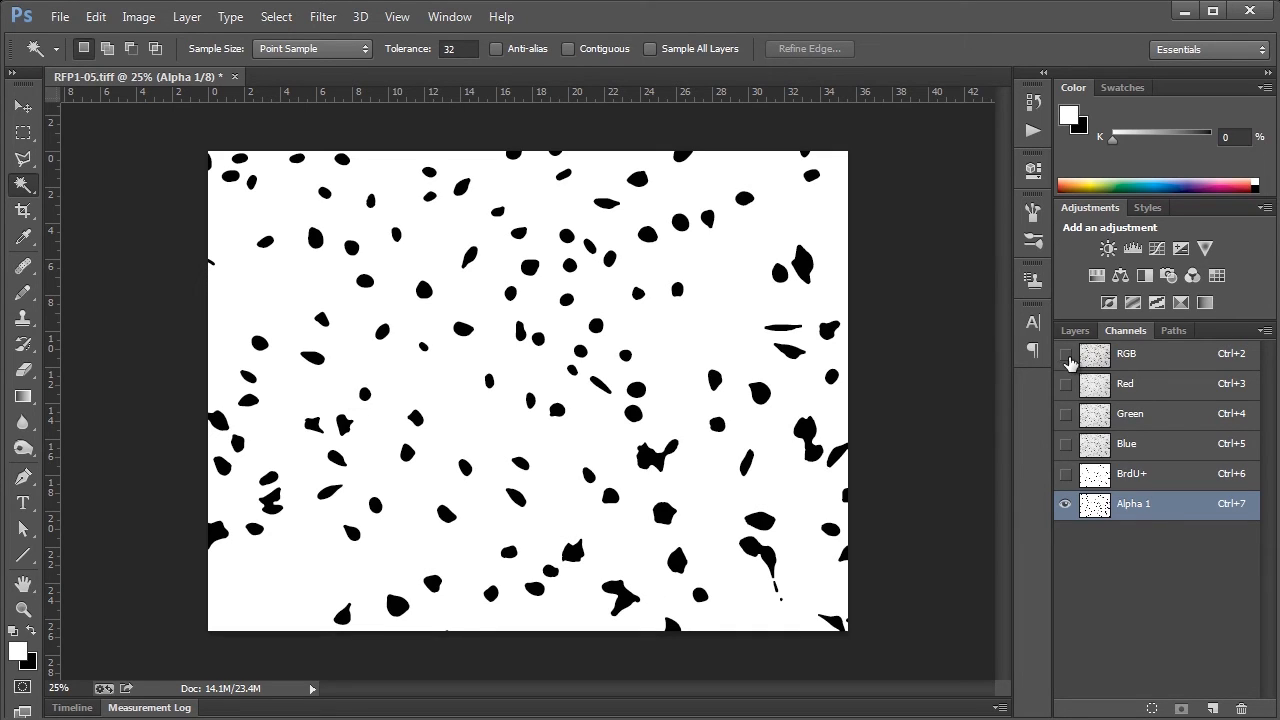
# - Overlay the Alpha 1 mask on the RGB image, separate touching nuclei with the white 30-pixel Pencil, and display the mask alone
pyautogui.click(1066, 355)
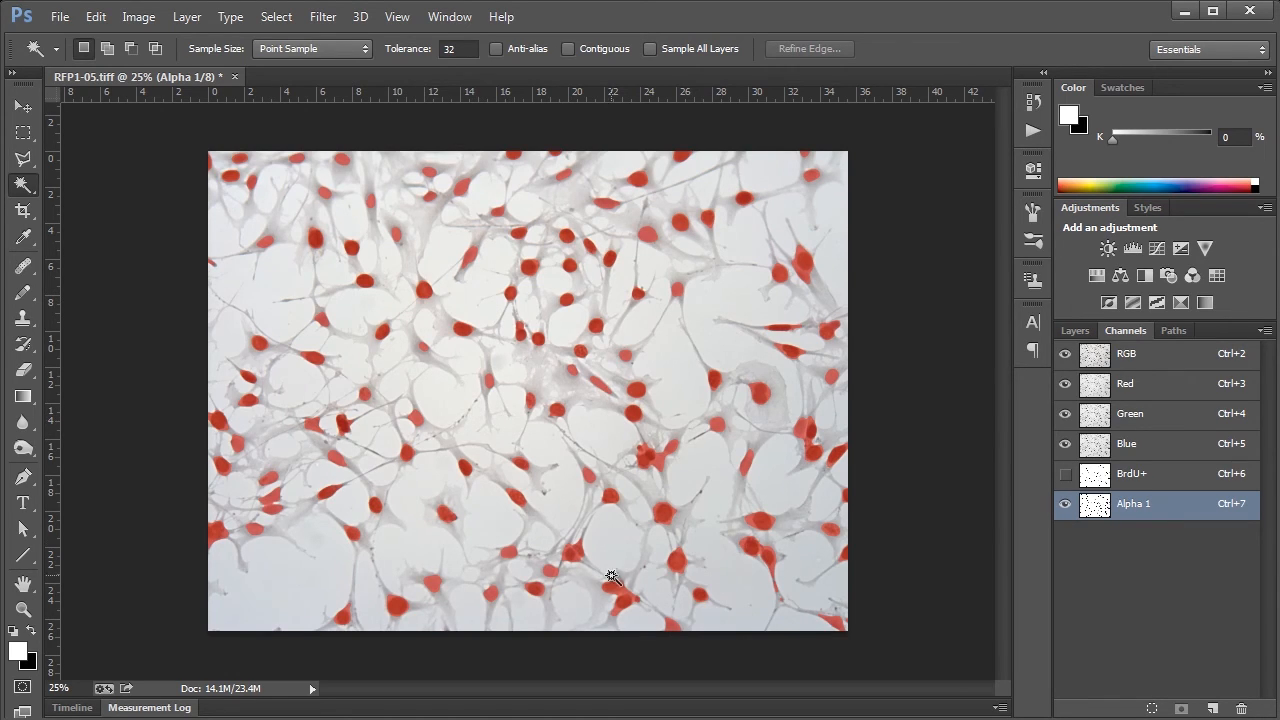
pyautogui.click(23, 292)
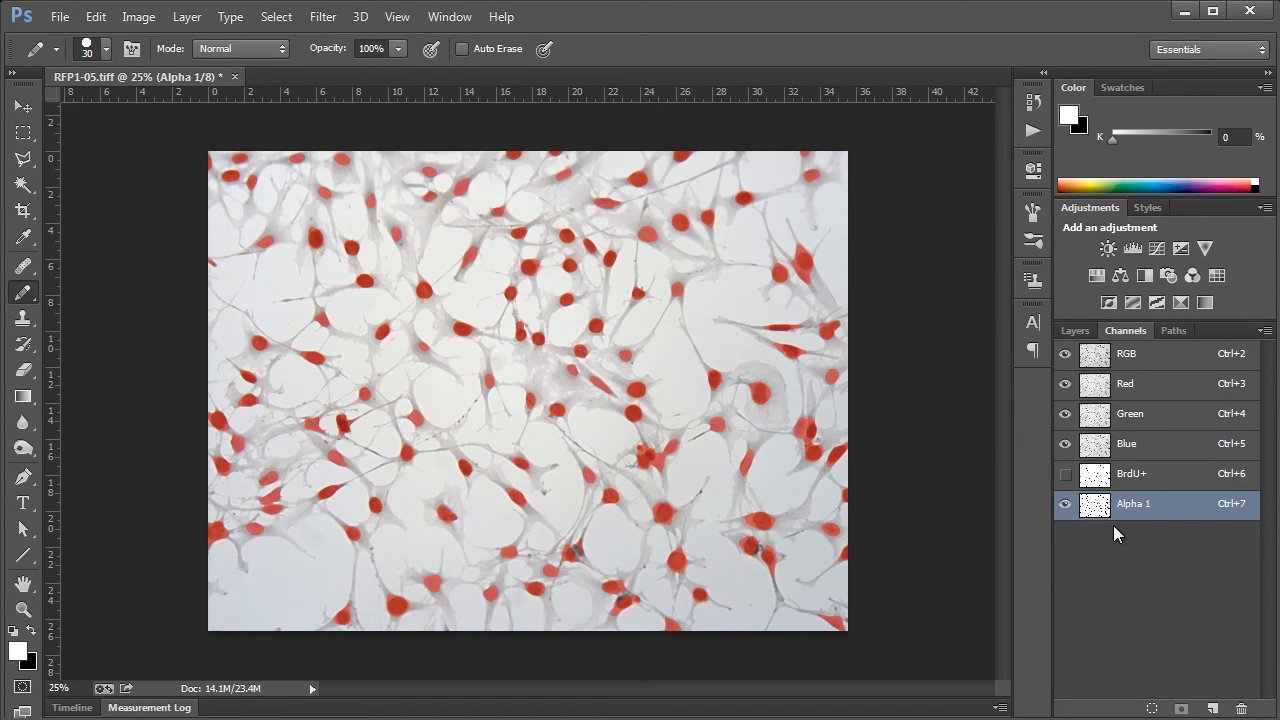
pyautogui.click(1065, 354)
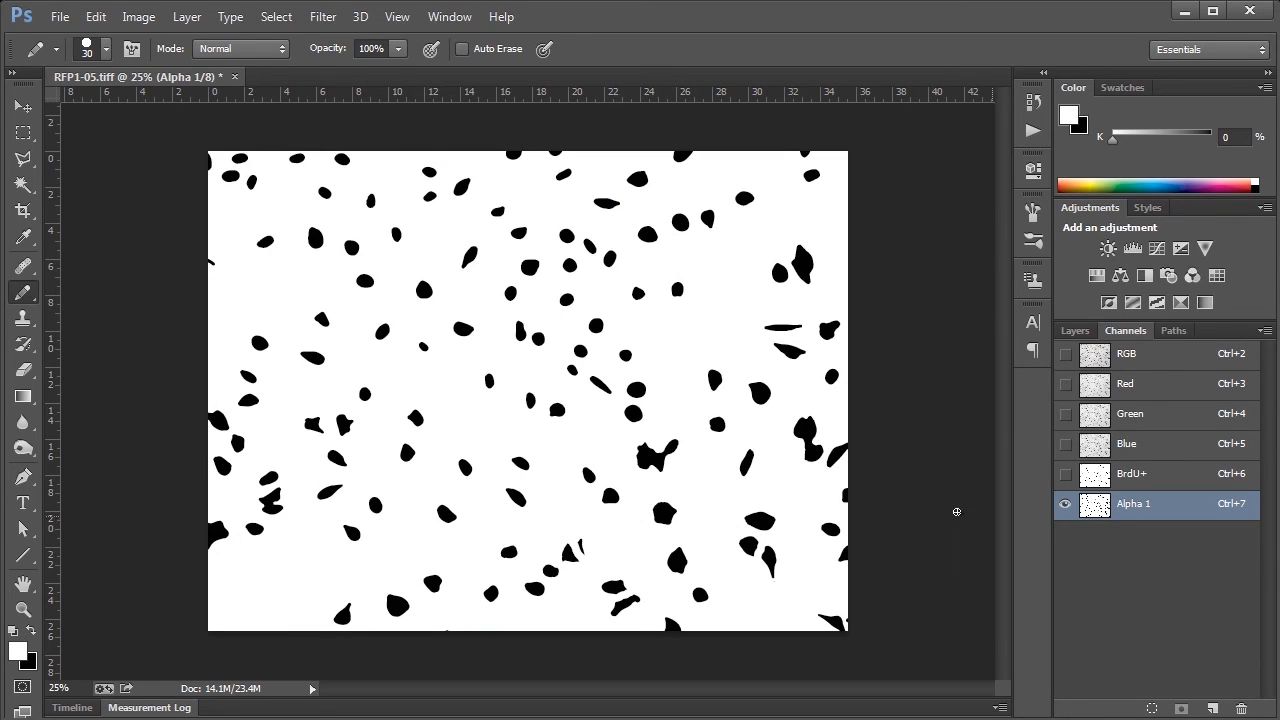
pyautogui.press('w')
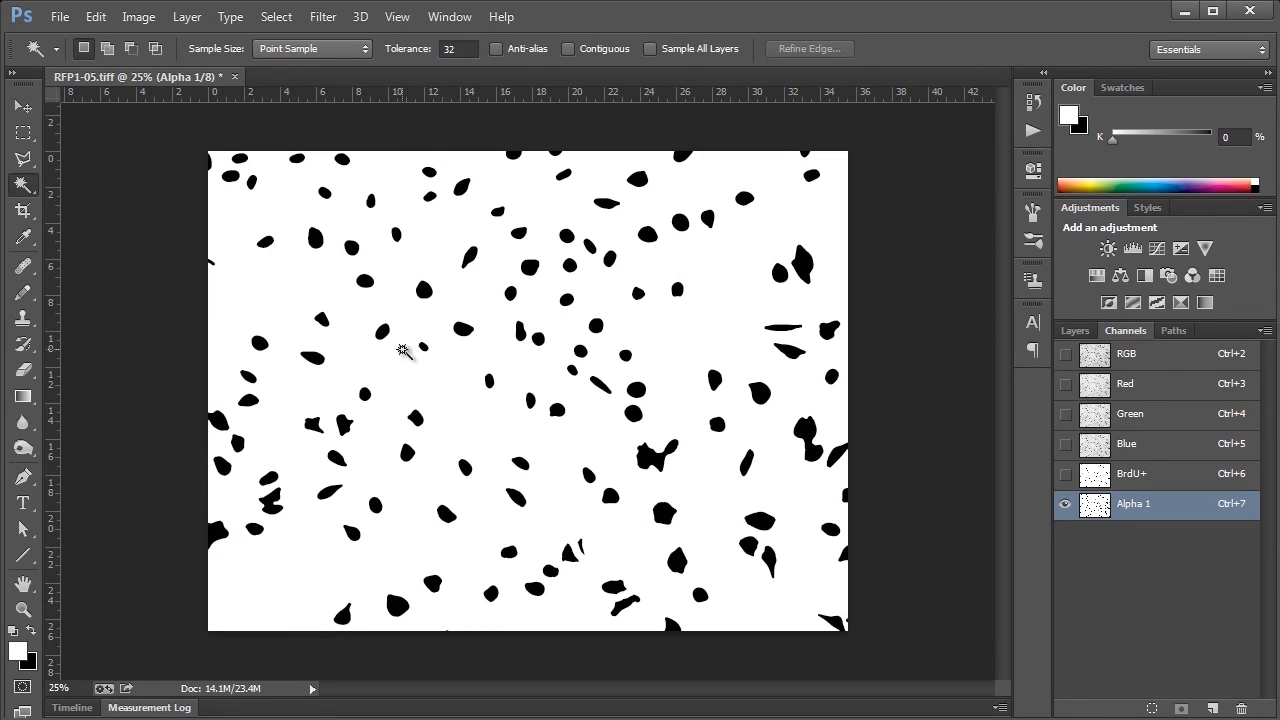
pyautogui.click(462, 329)
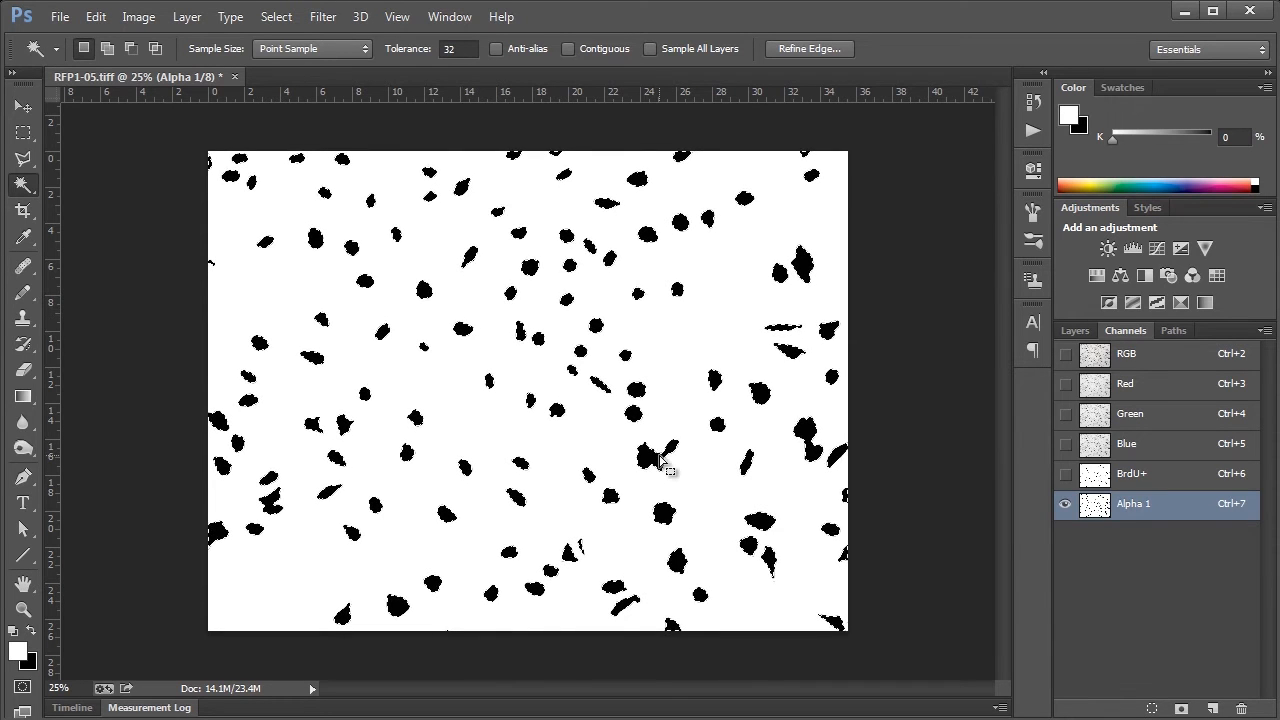
pyautogui.hotkey('ctrl', 'd')
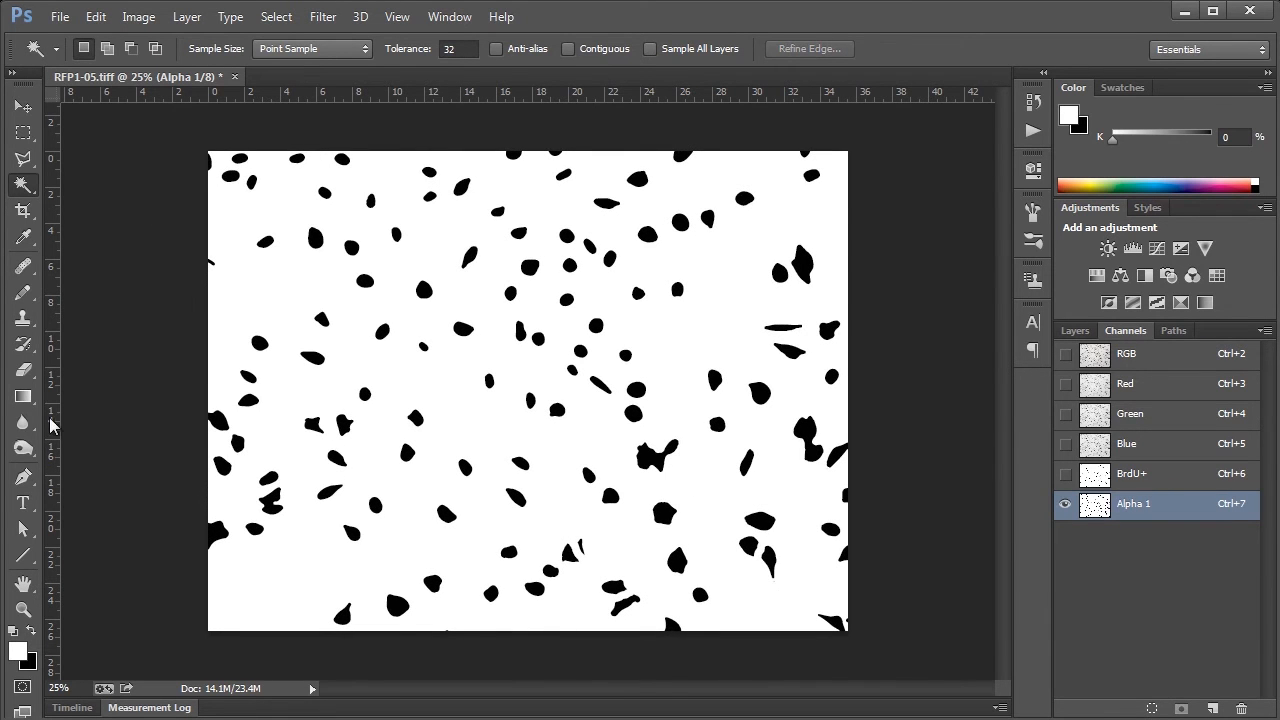
# - Show the RGB image with the Alpha 1 mask, split the remaining merged nuclei cluster with the white 30-pixel Pencil, and hide the RGB image
pyautogui.click(23, 292)
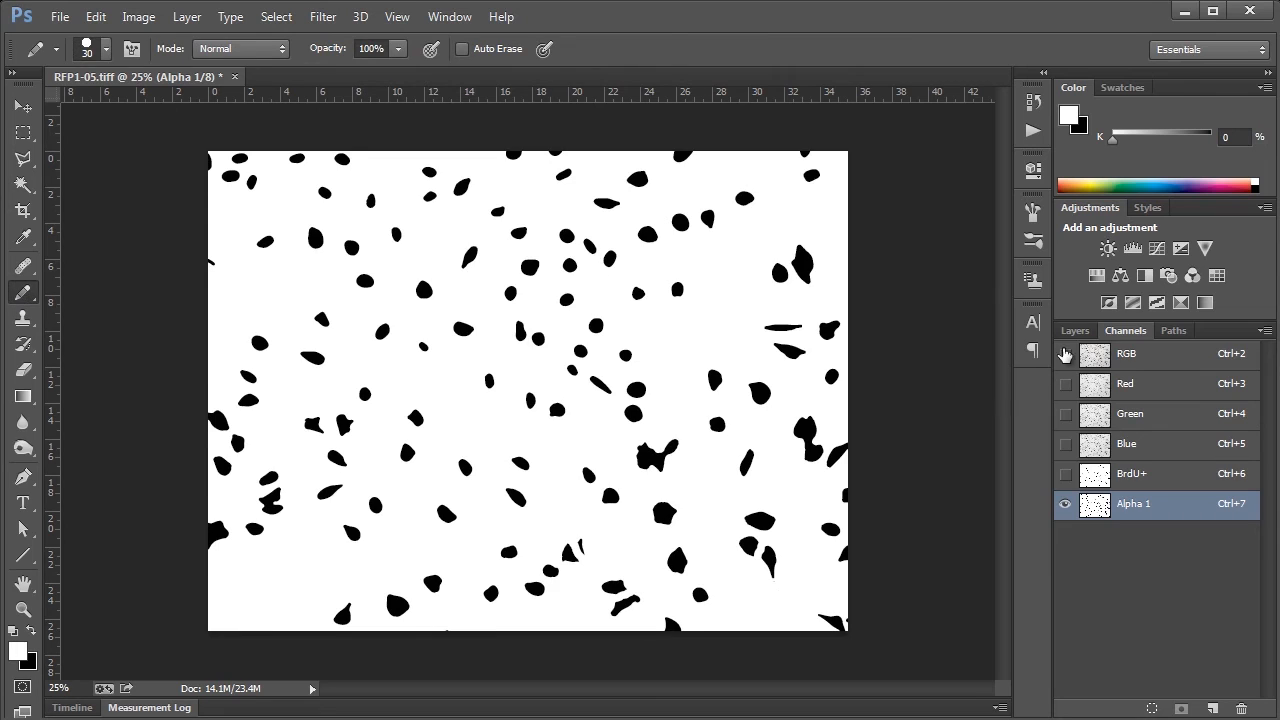
pyautogui.click(1065, 353)
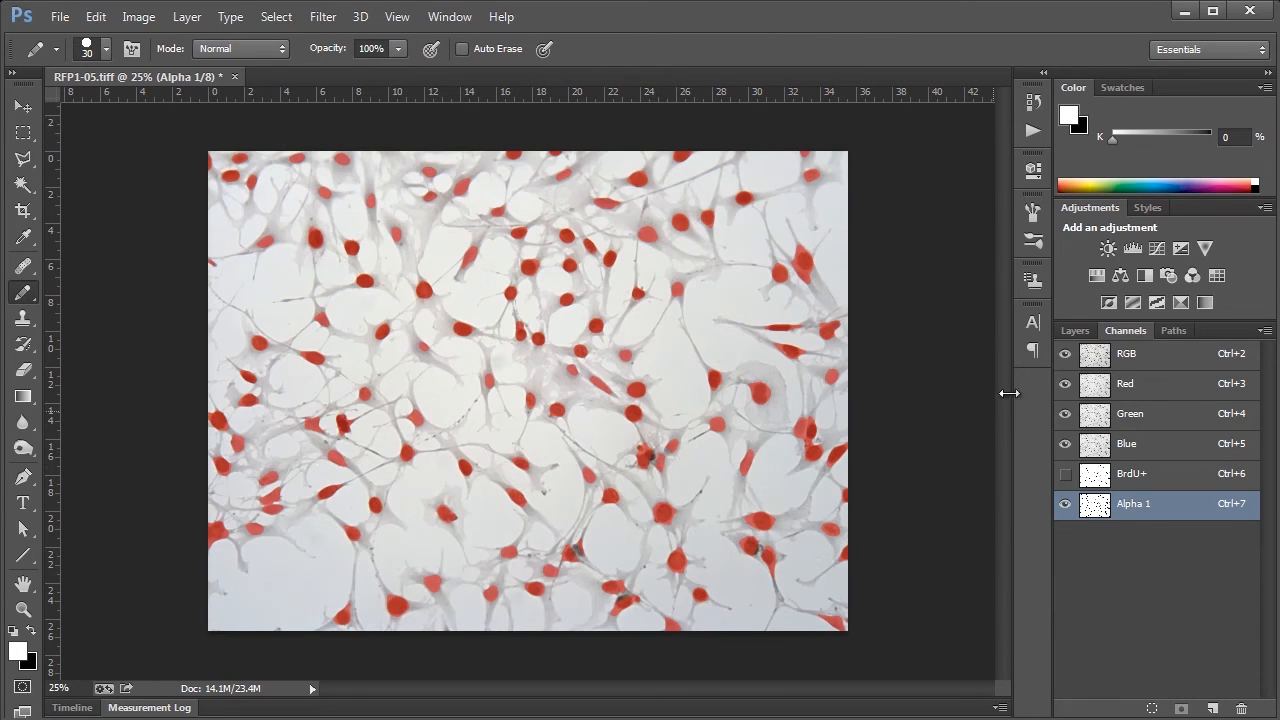
pyautogui.click(1065, 353)
# - Select all black nuclei in Alpha 1 with the Magic Wand, record the selection count in the Measurement Log, and show the RGB image
pyautogui.press('w')
pyautogui.click(421, 288)
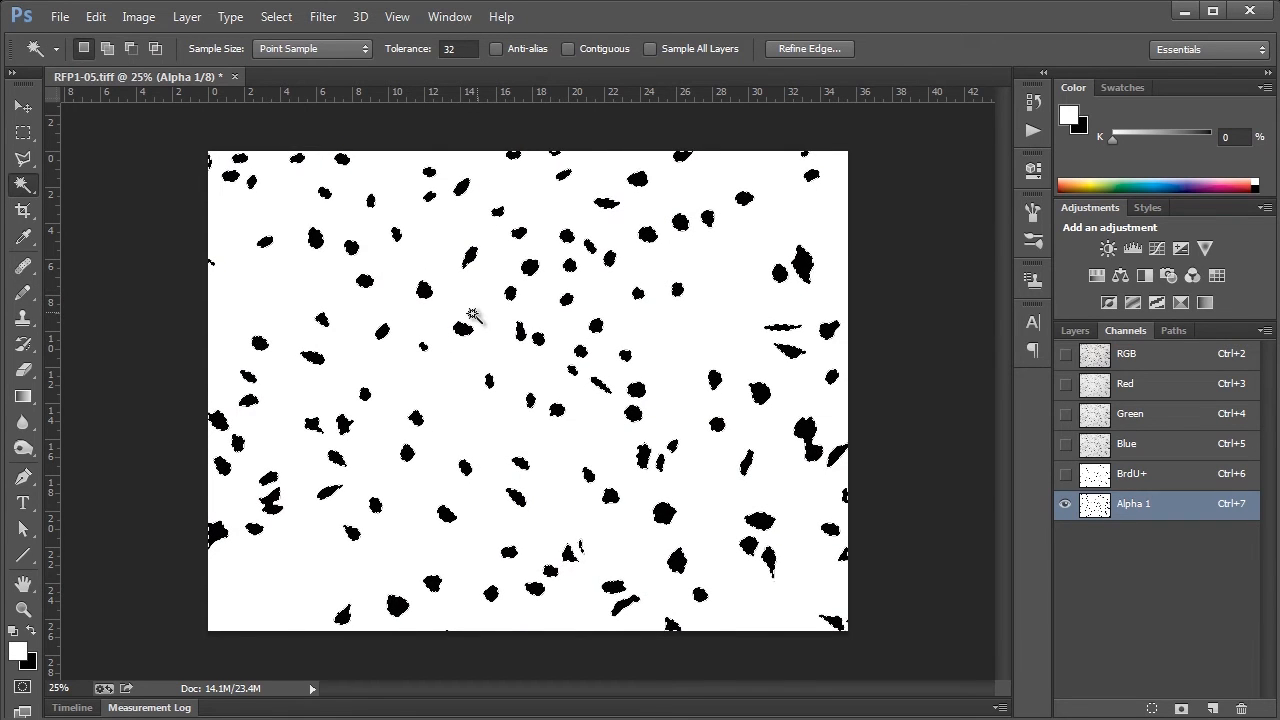
pyautogui.click(179, 709)
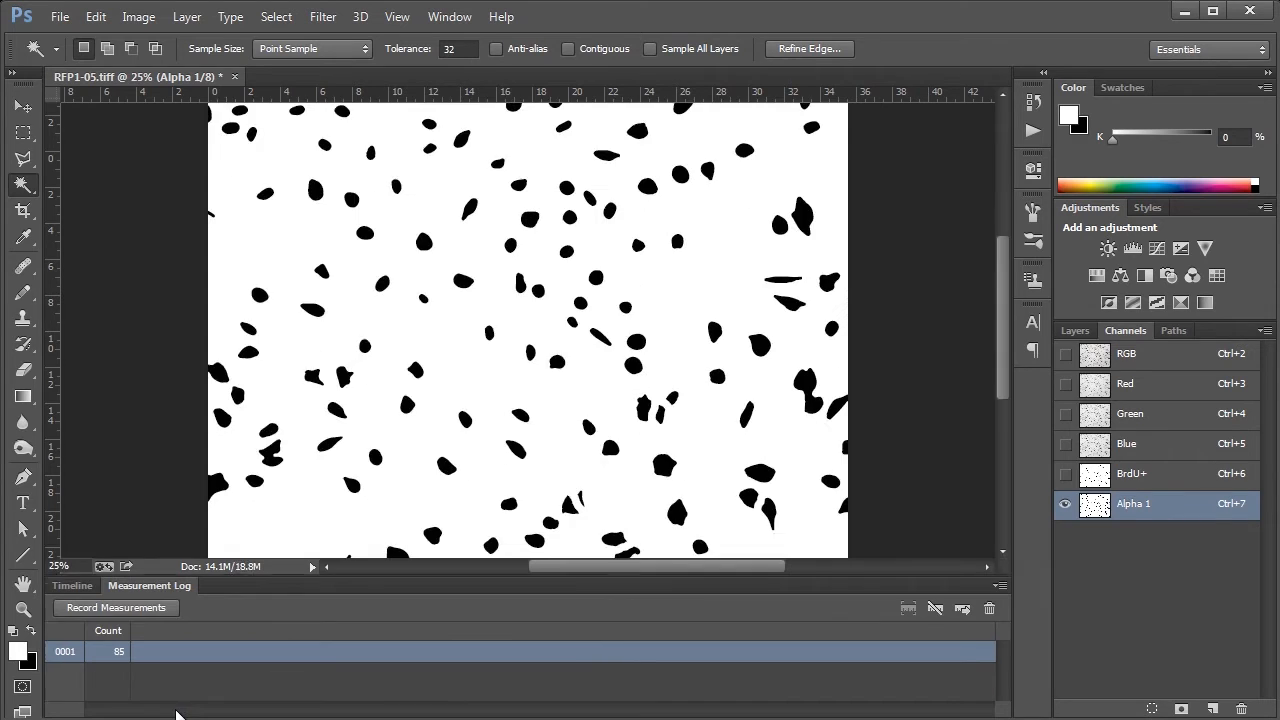
pyautogui.click(150, 610)
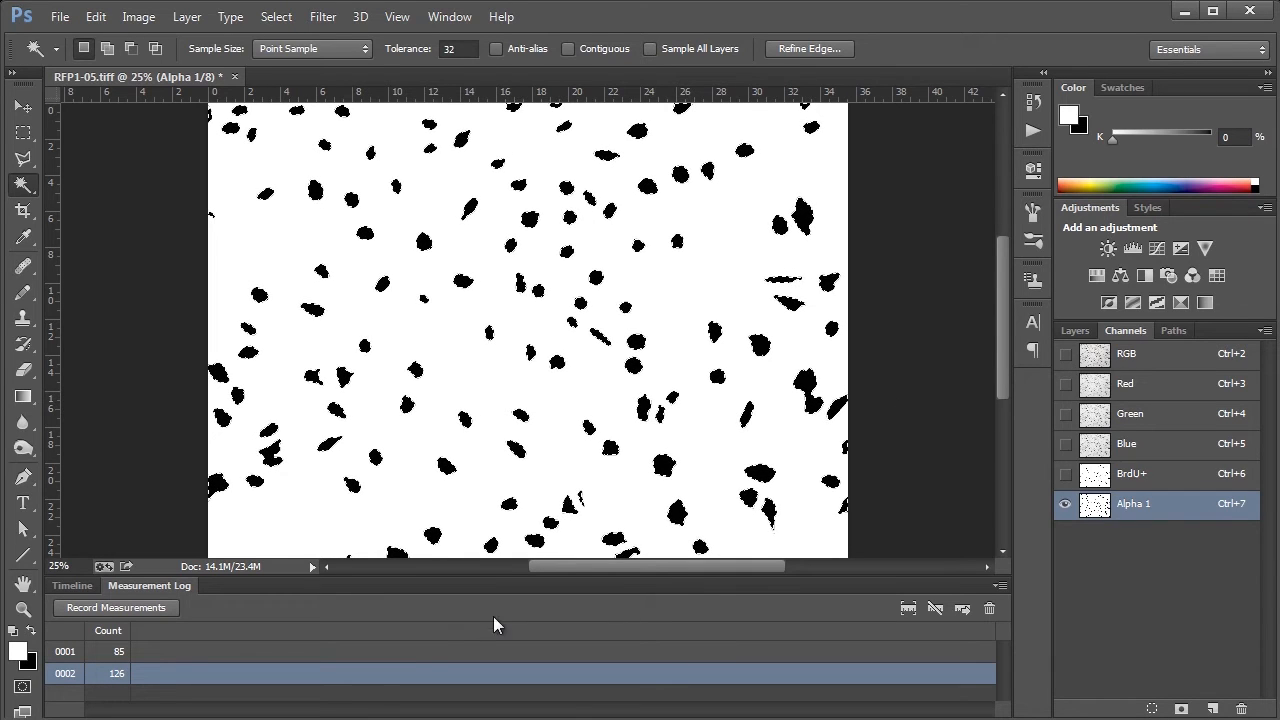
pyautogui.click(1065, 355)
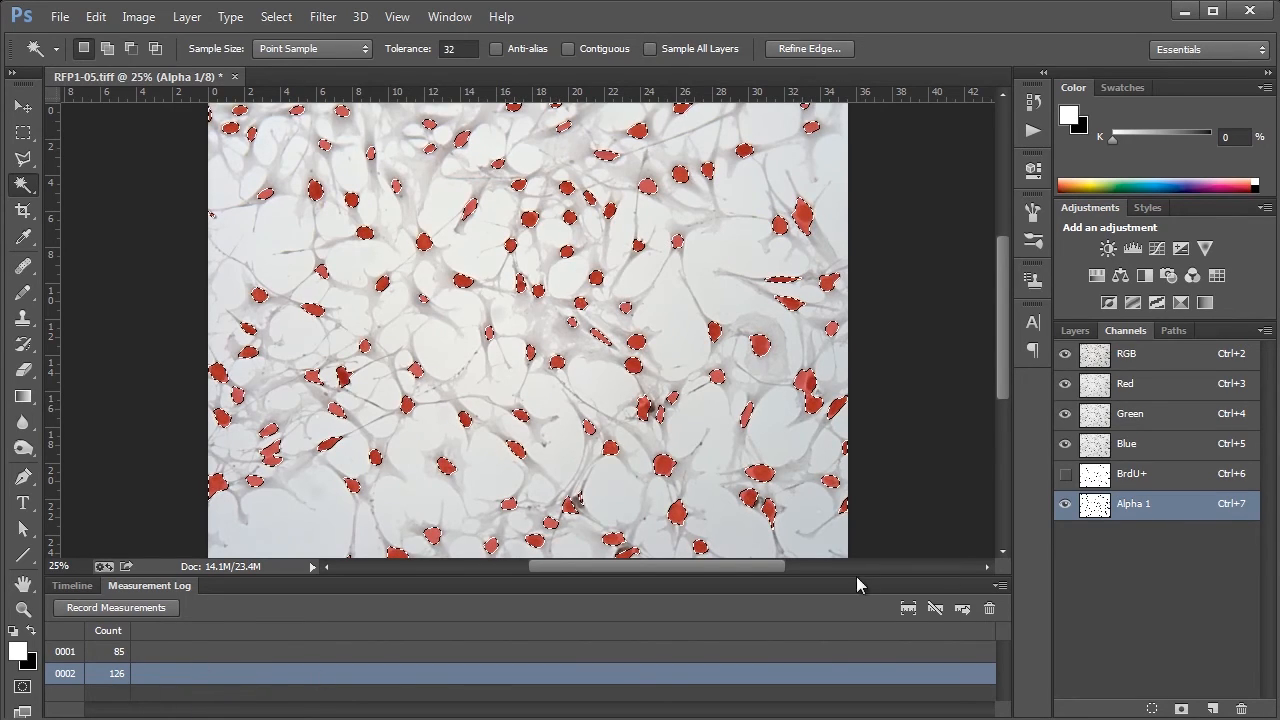
# - Select all entries in the Measurement Log, open their export as a tab-delimited text file, cancel the export and collapse the log
pyautogui.click(1000, 586)
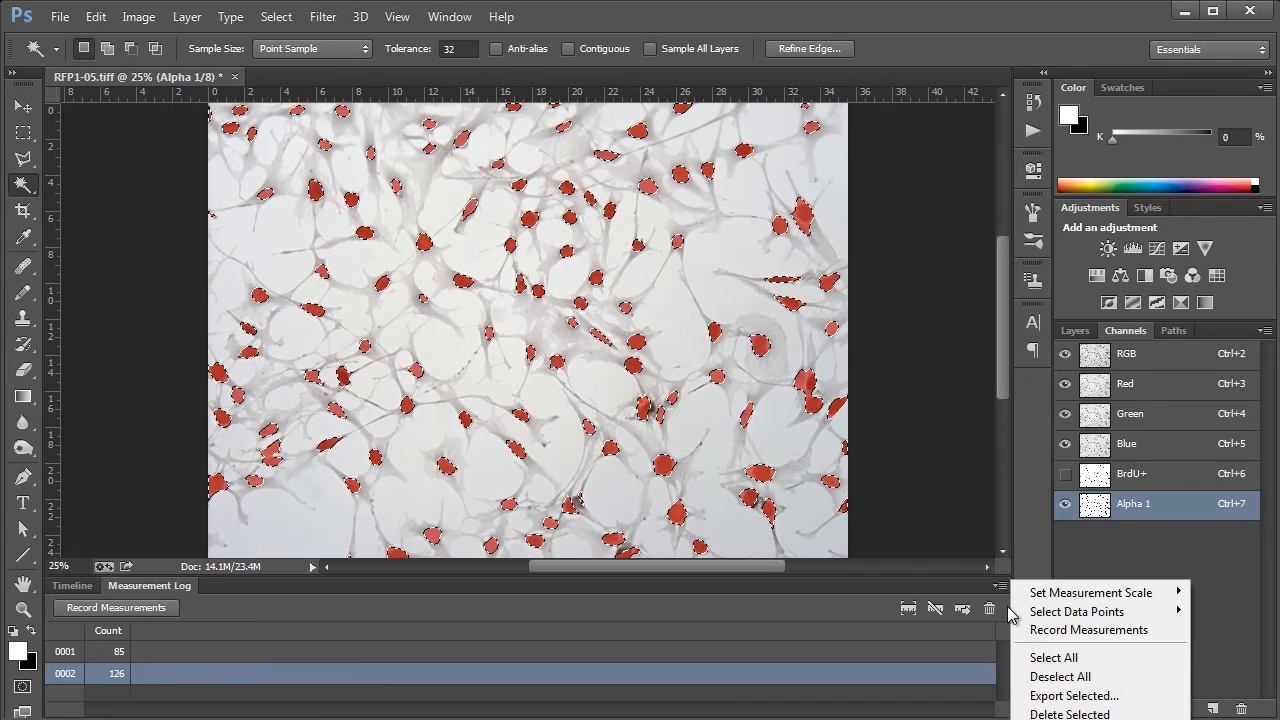
pyautogui.click(1040, 658)
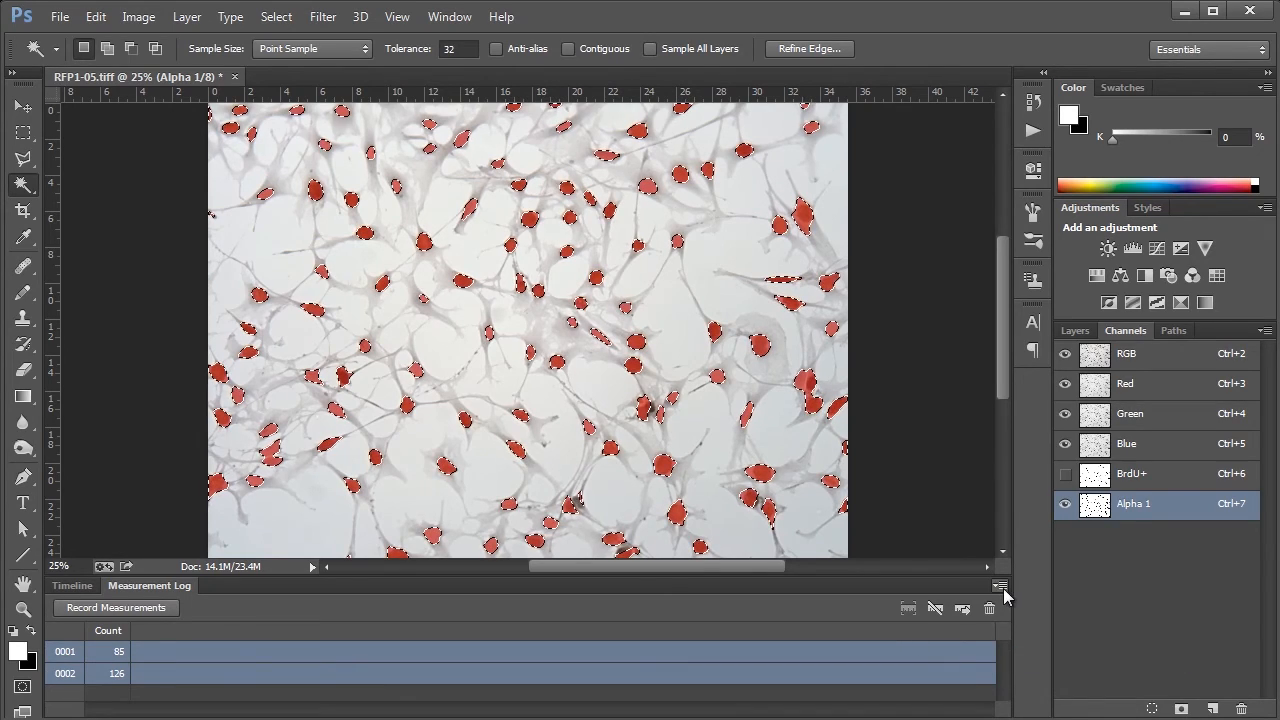
pyautogui.click(1000, 586)
pyautogui.click(1060, 696)
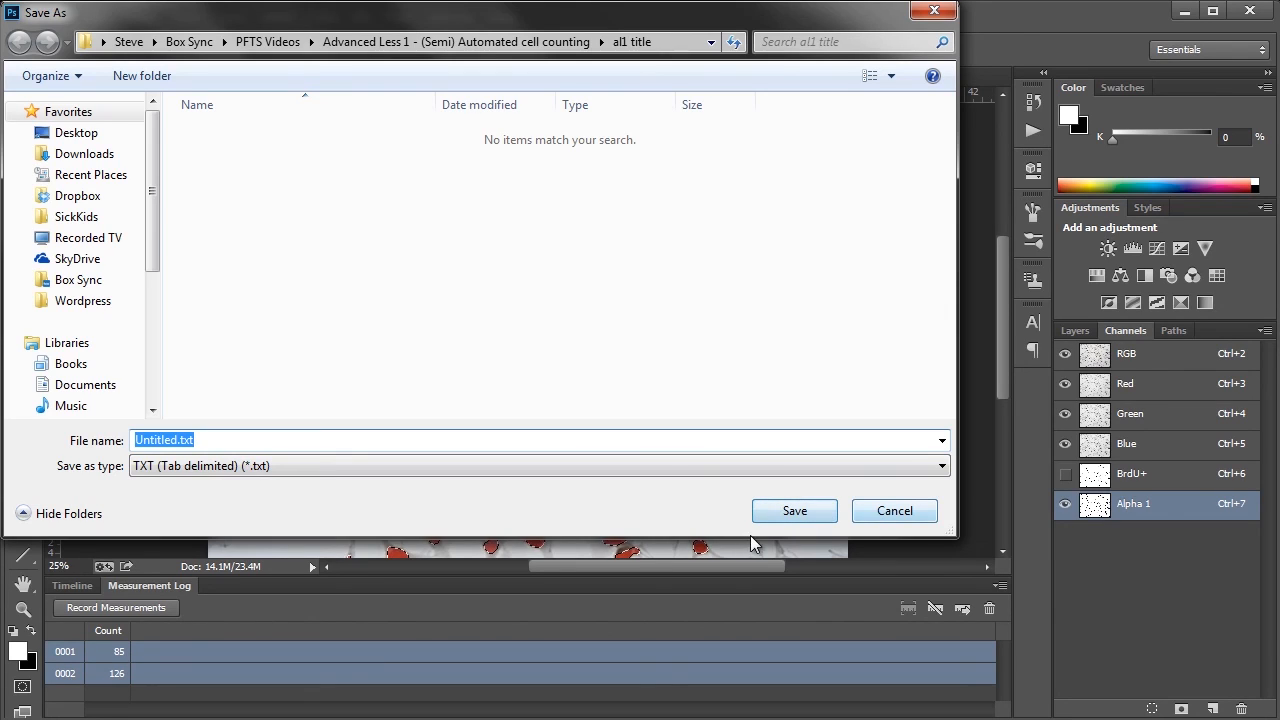
pyautogui.click(871, 513)
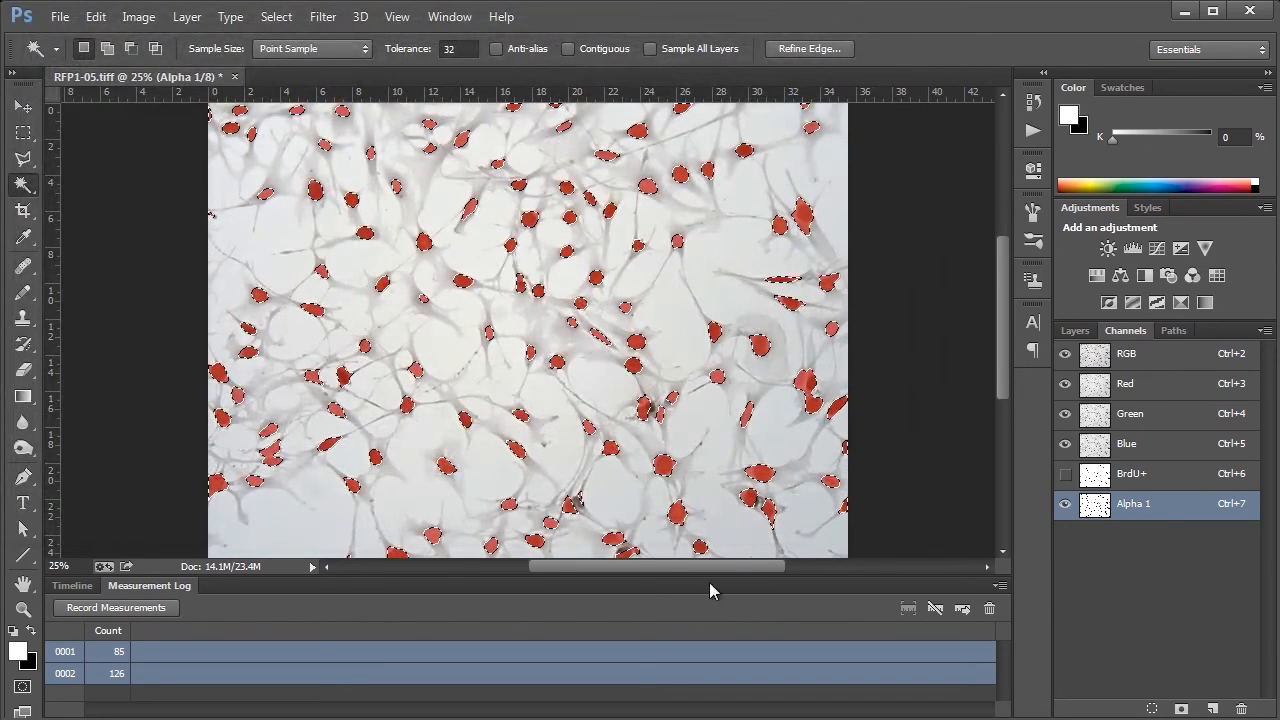
pyautogui.doubleClick(168, 586)
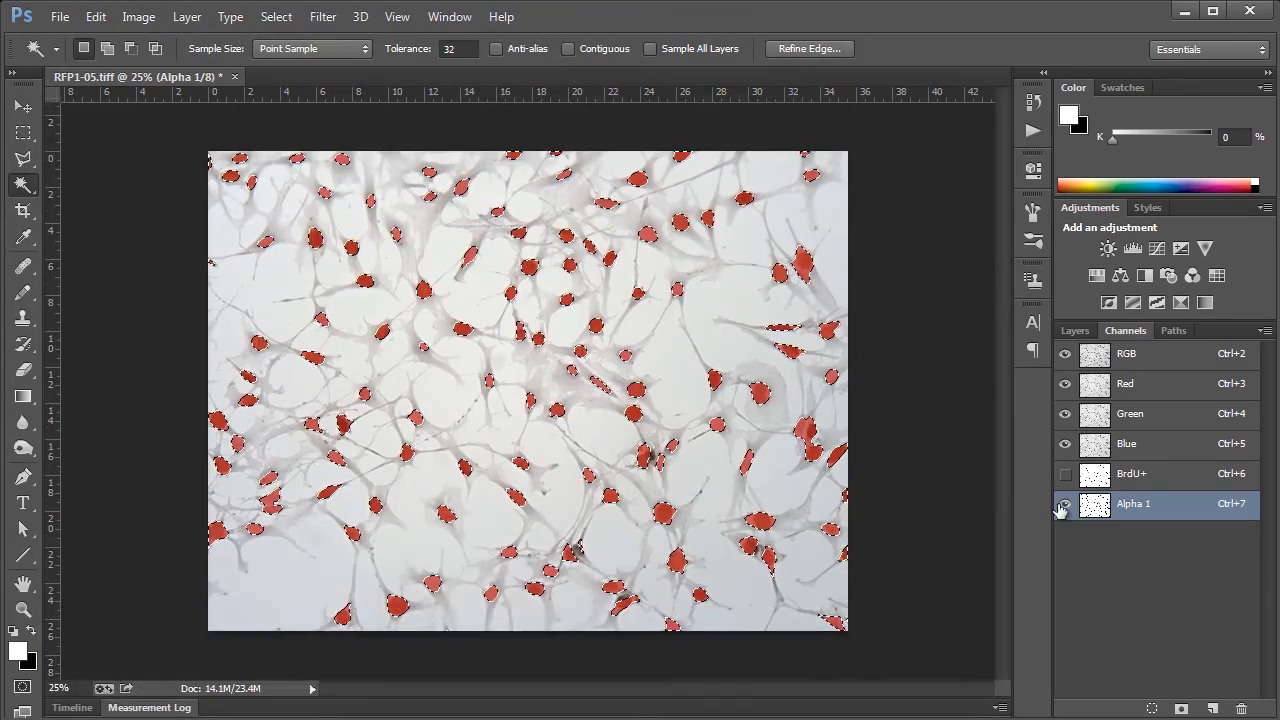